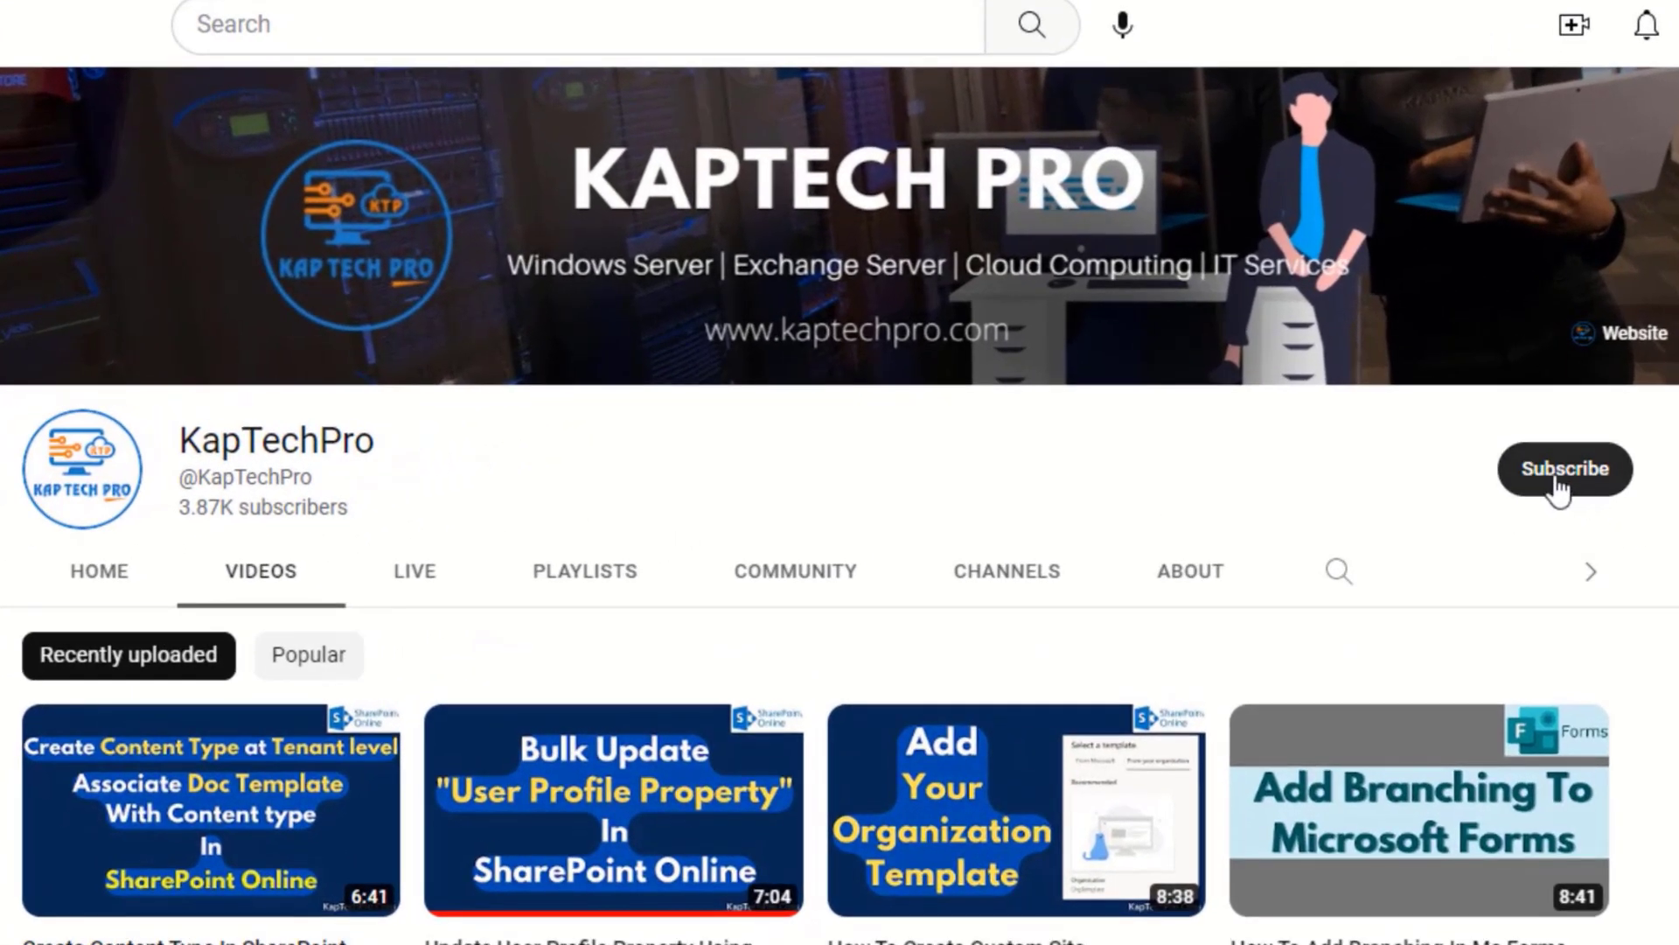
Subscribe to the KapTechPro channel and set its notification bell to All.
click(1557, 488)
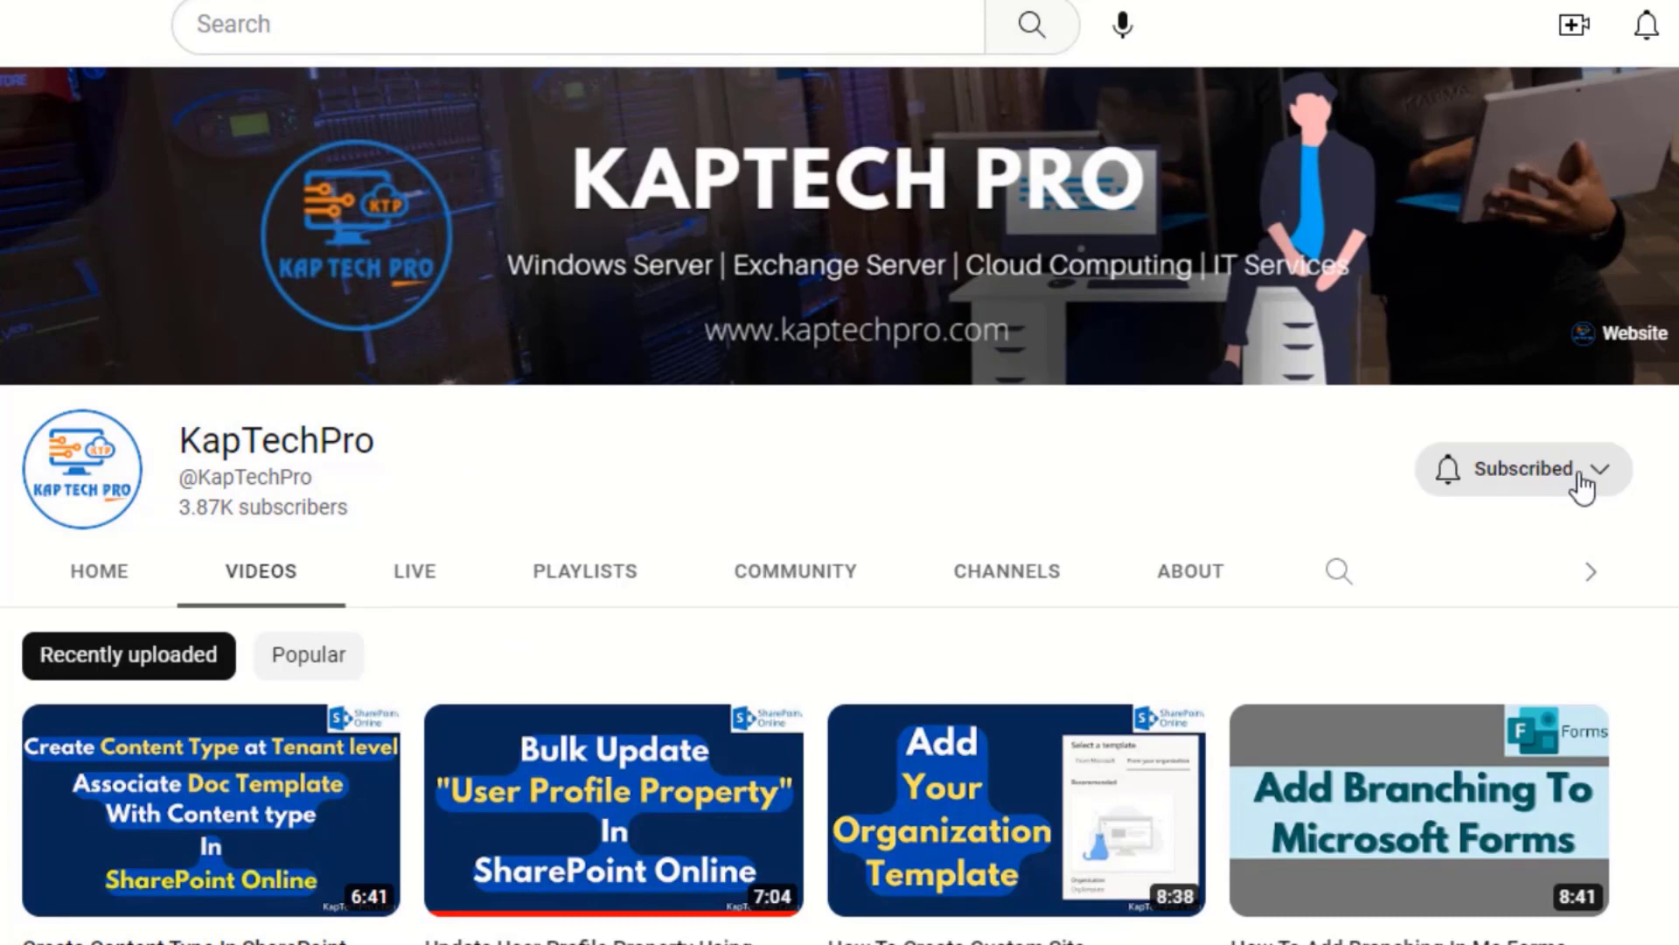
click(1587, 478)
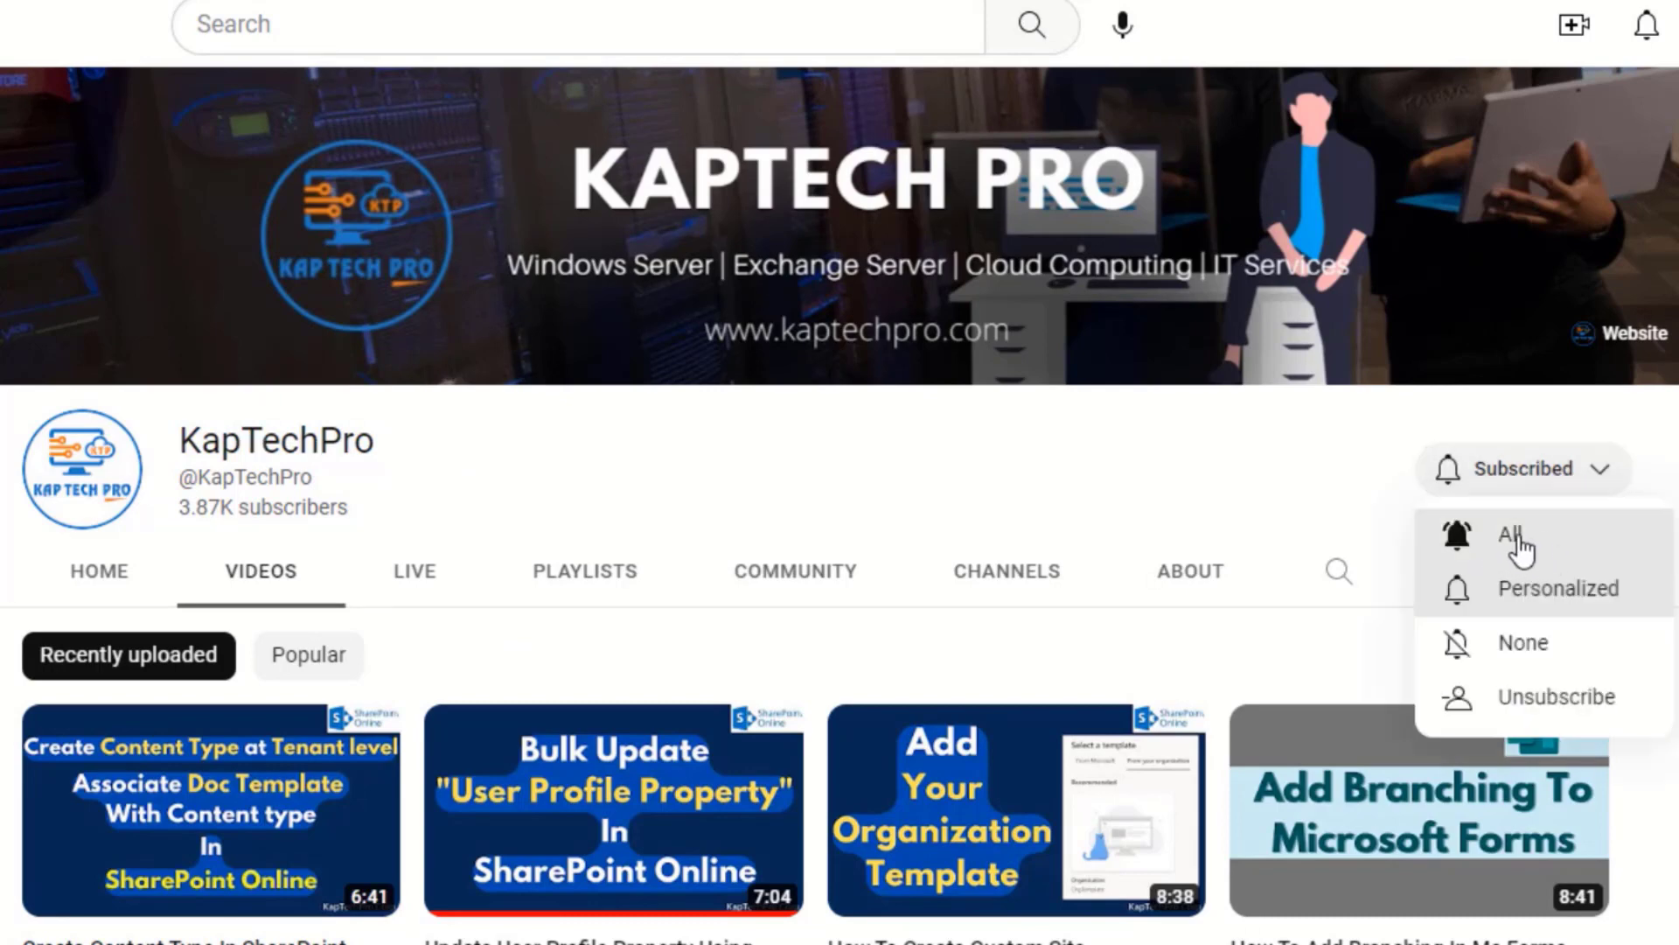
click(1511, 533)
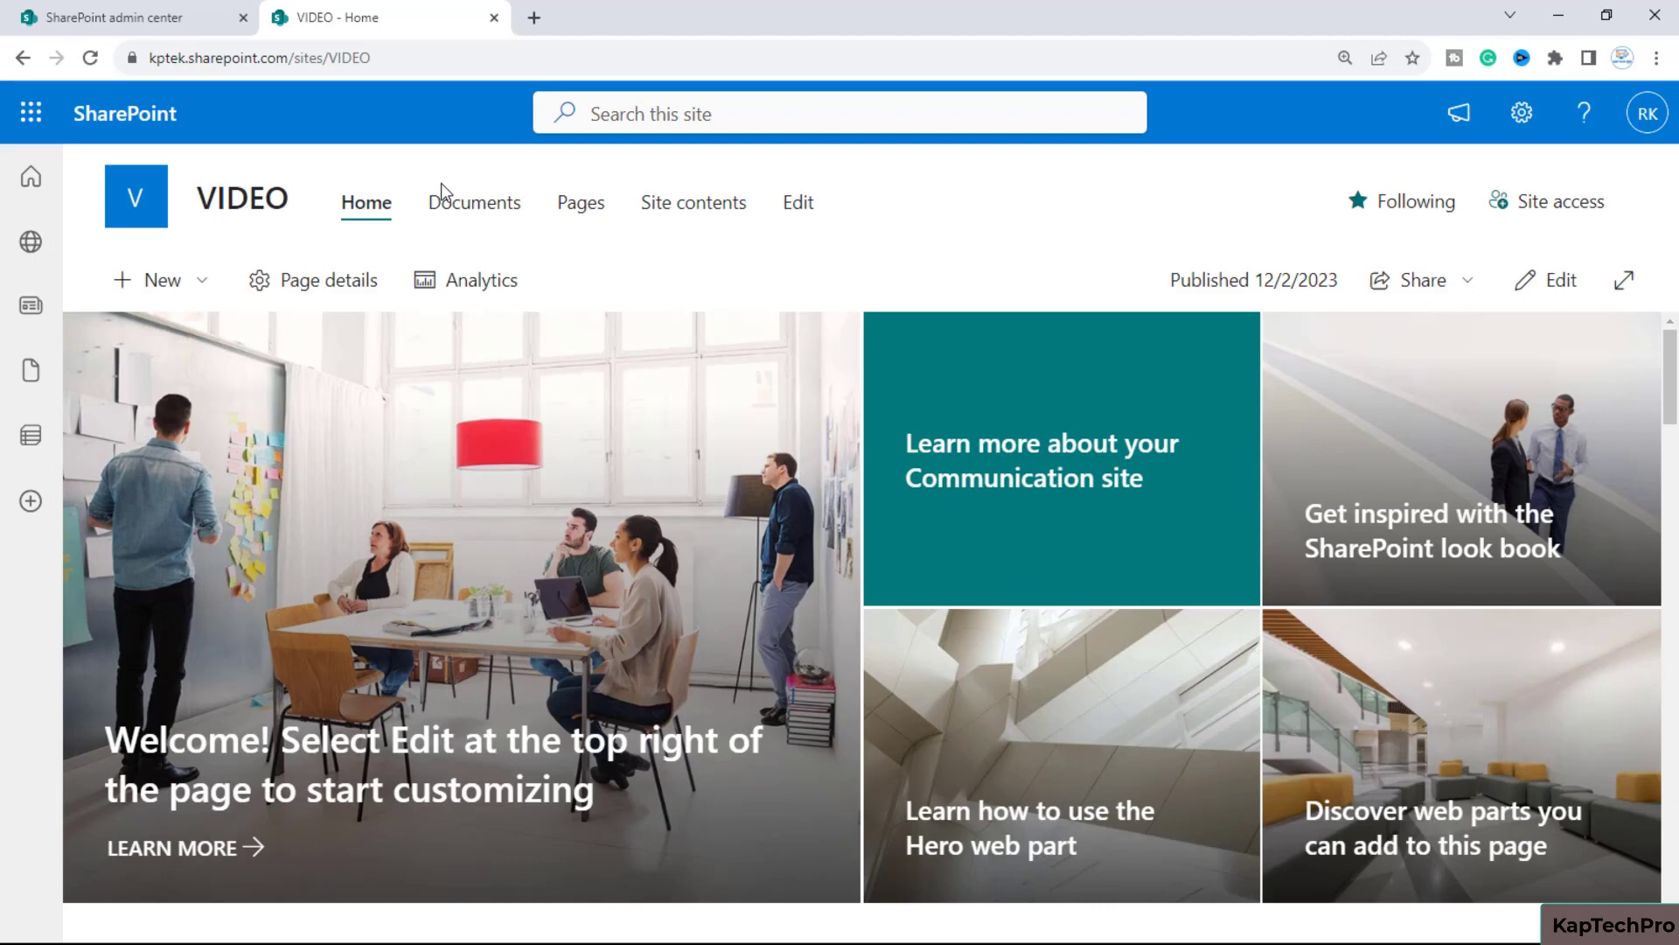
Open the VIDEO site's Documents library from the top navigation.
click(475, 210)
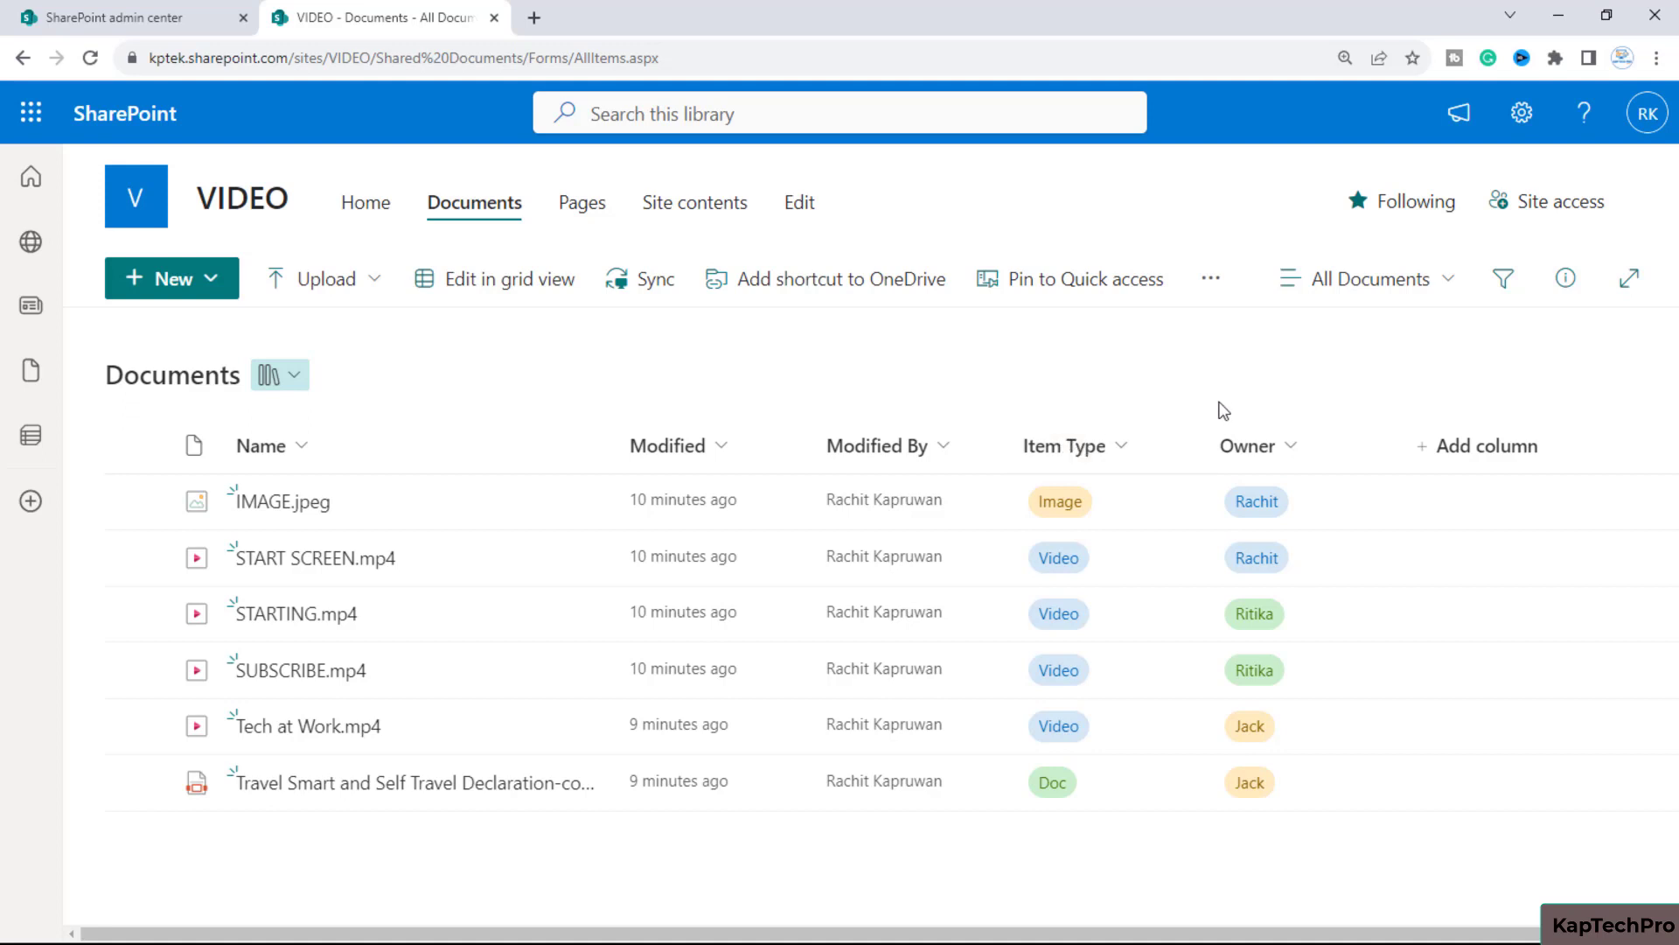
Select IMAGE.jpeg and show its details pane, scrolled to its properties.
click(1105, 436)
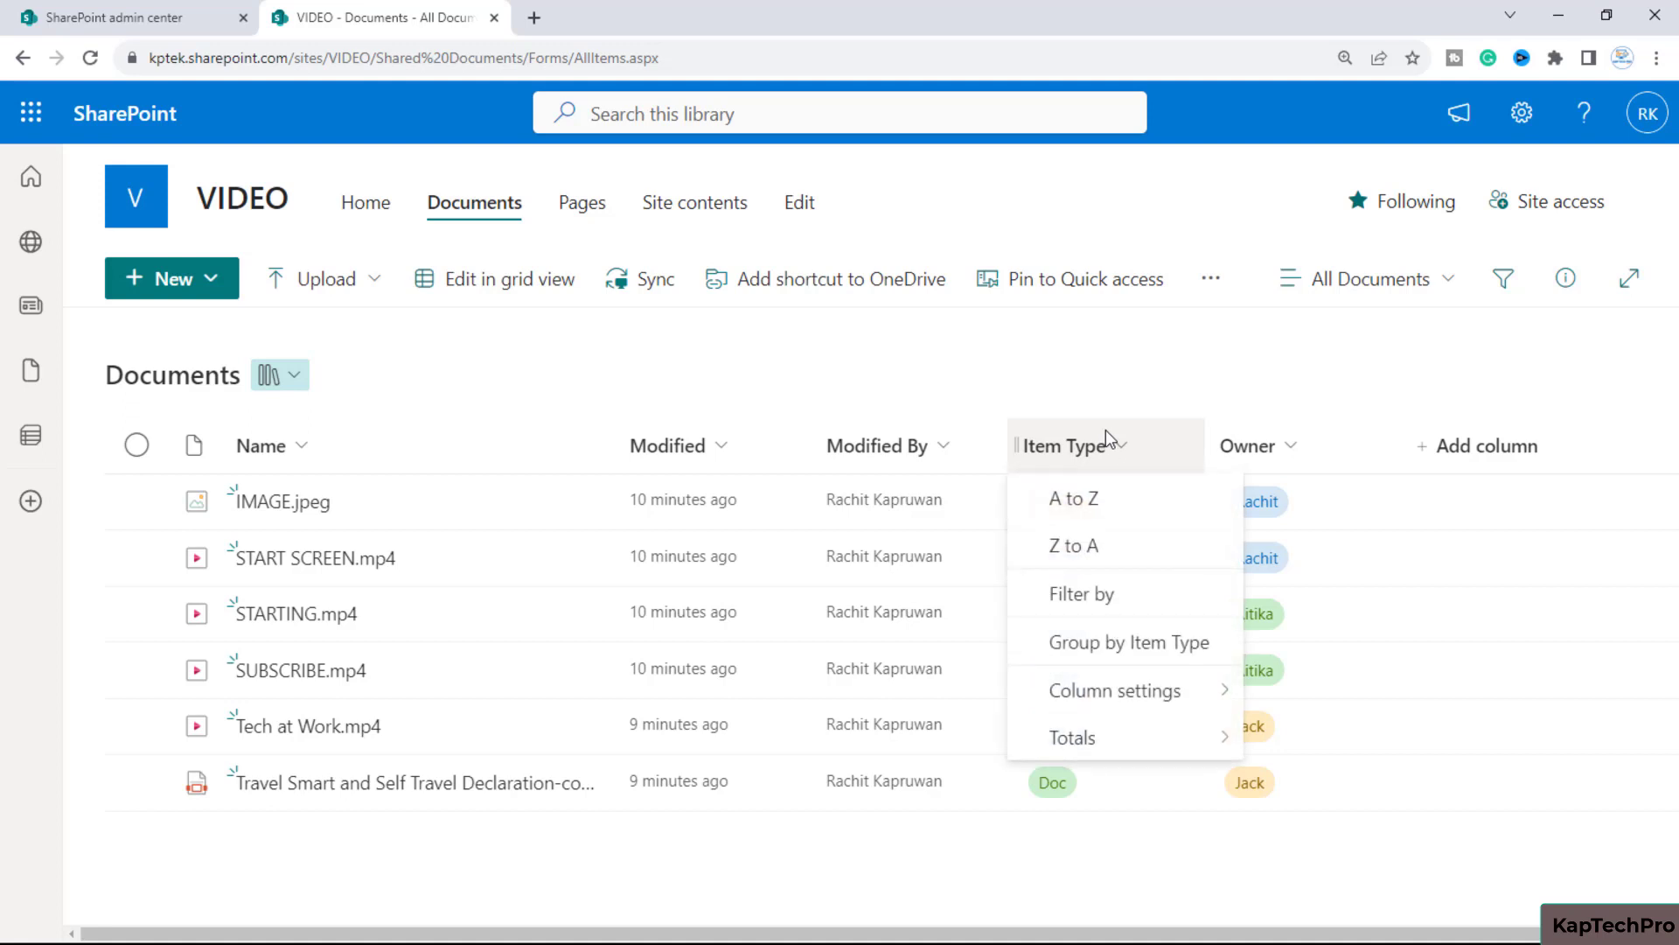
click(1105, 383)
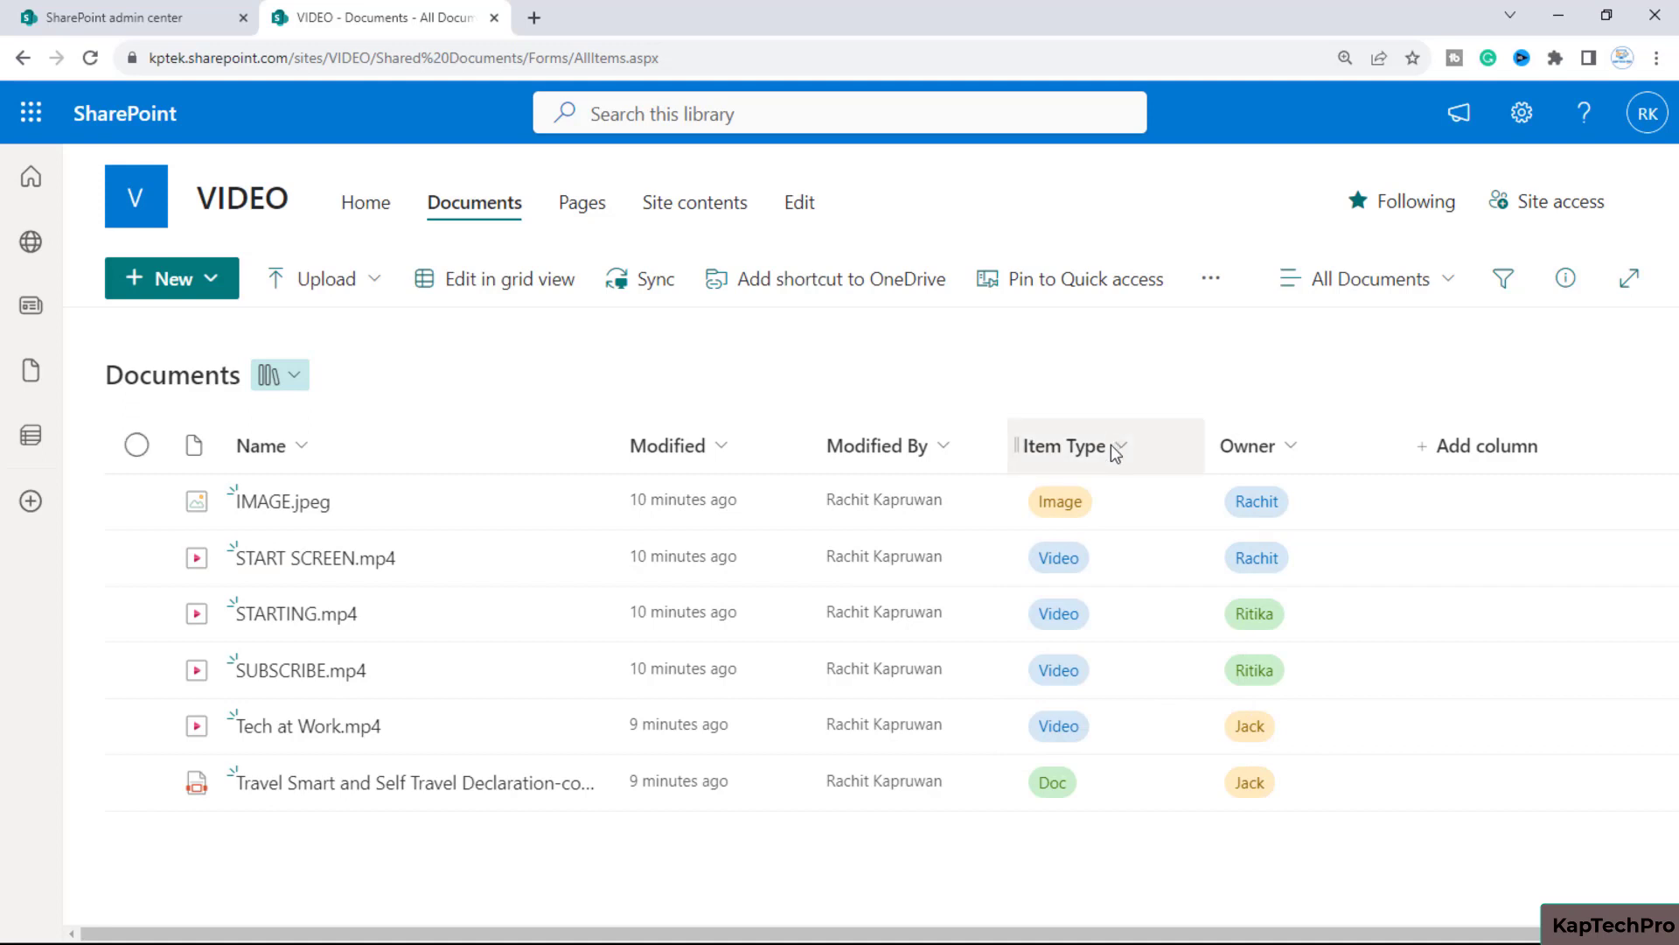
click(136, 502)
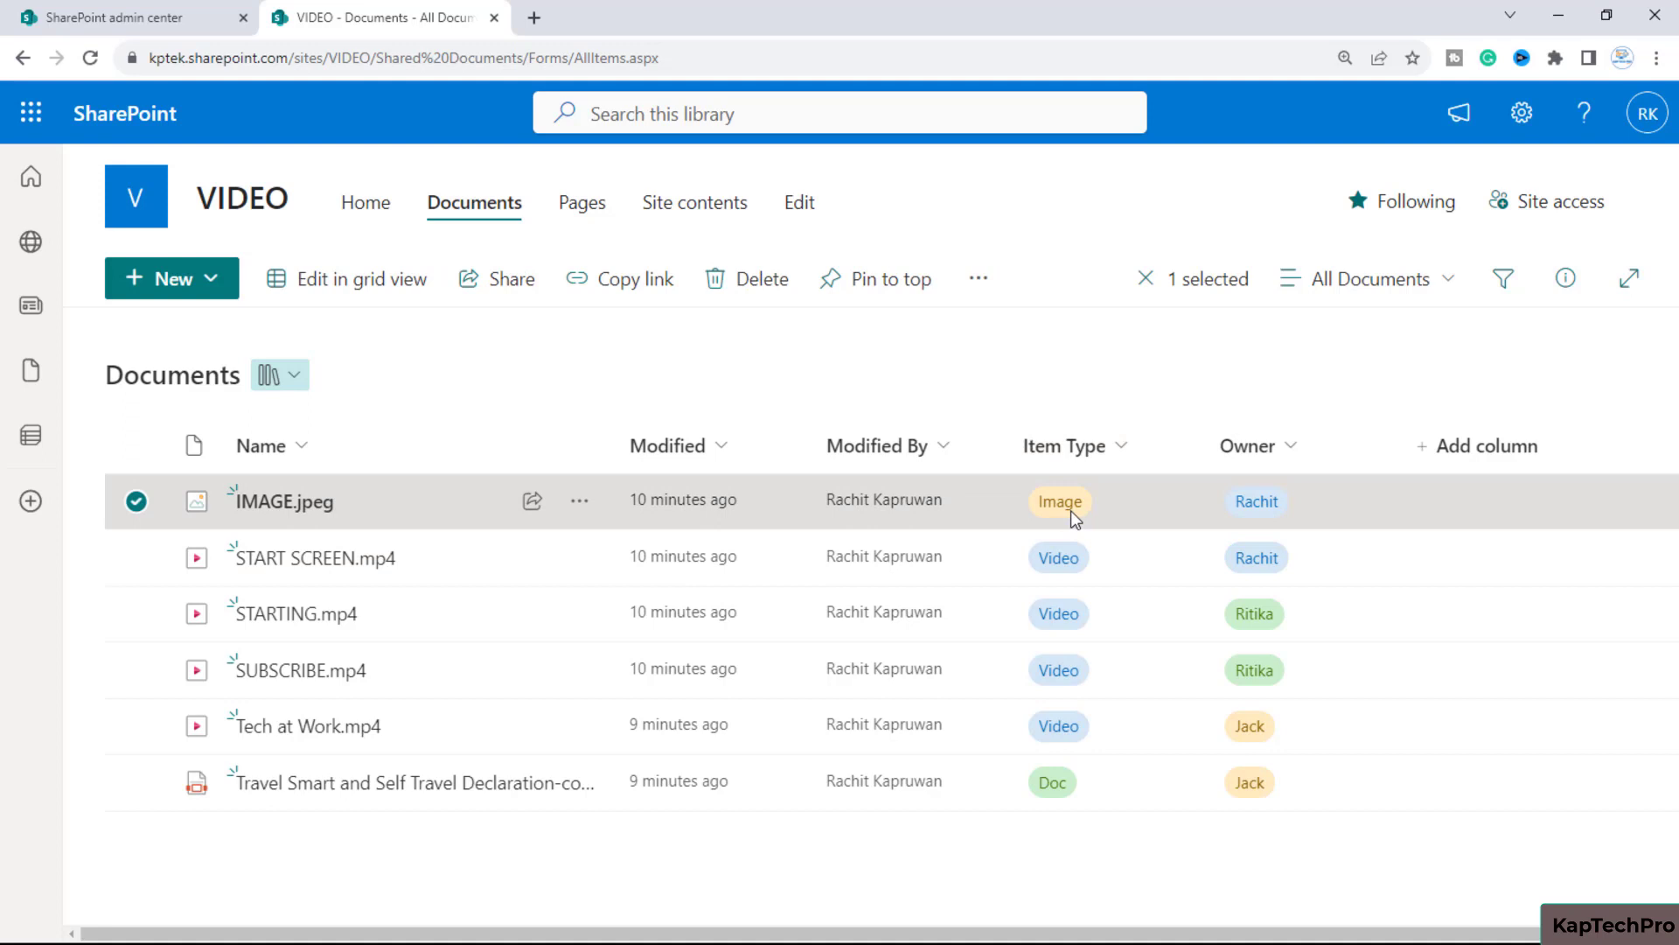
click(1559, 282)
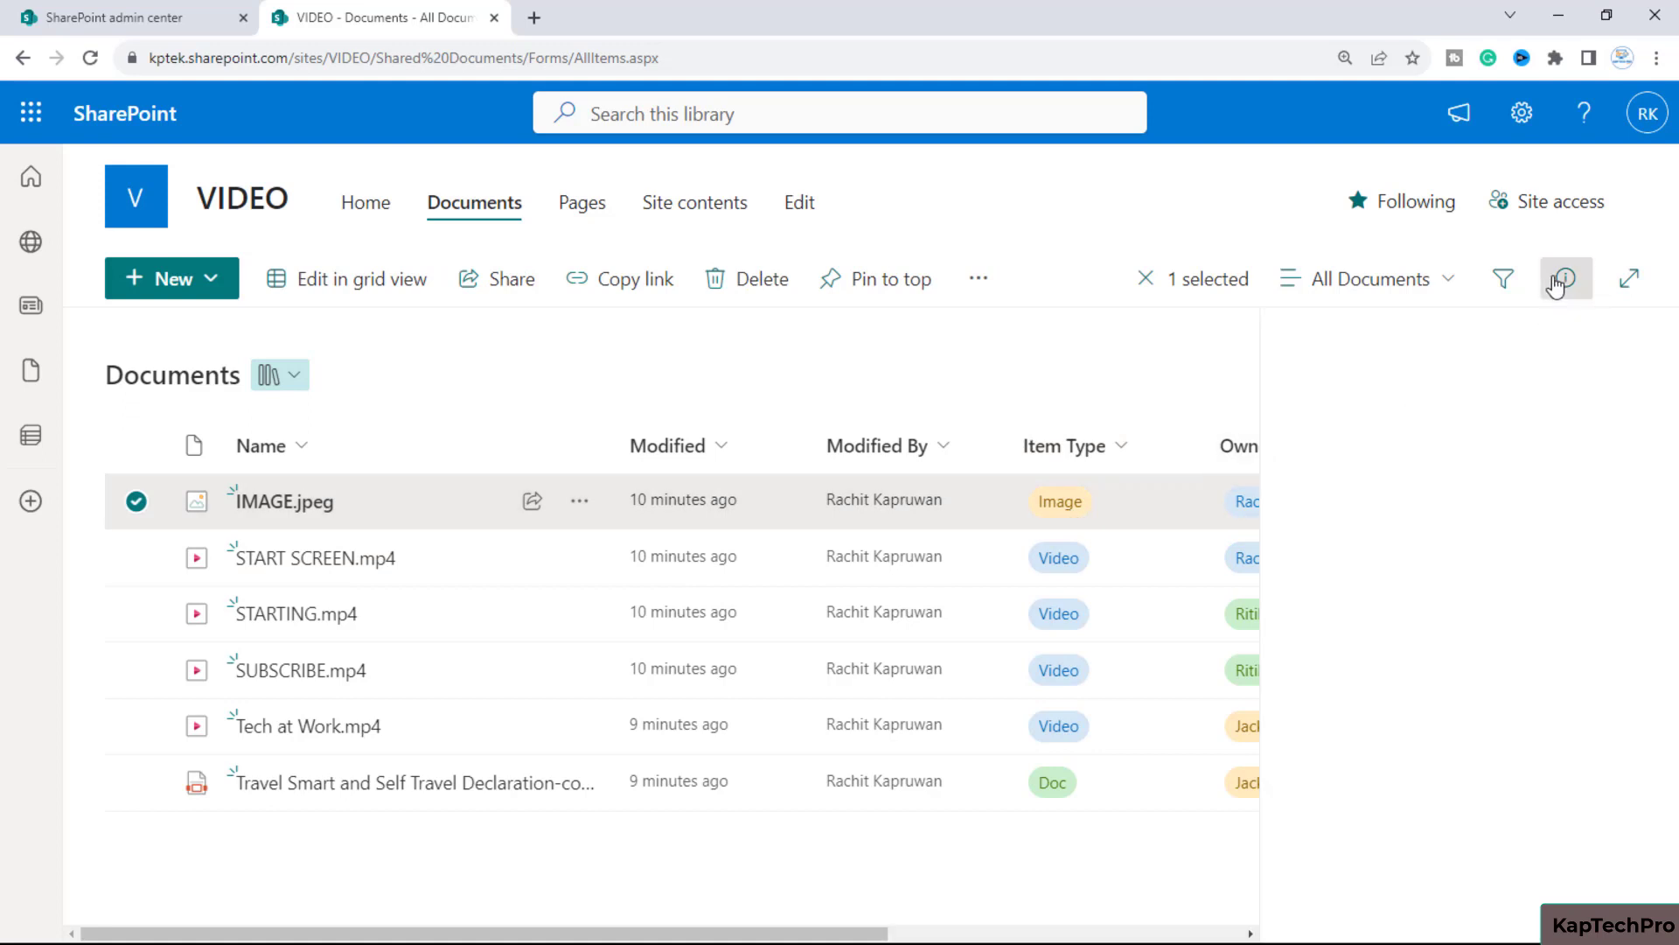
scroll(1418, 778, down, 8)
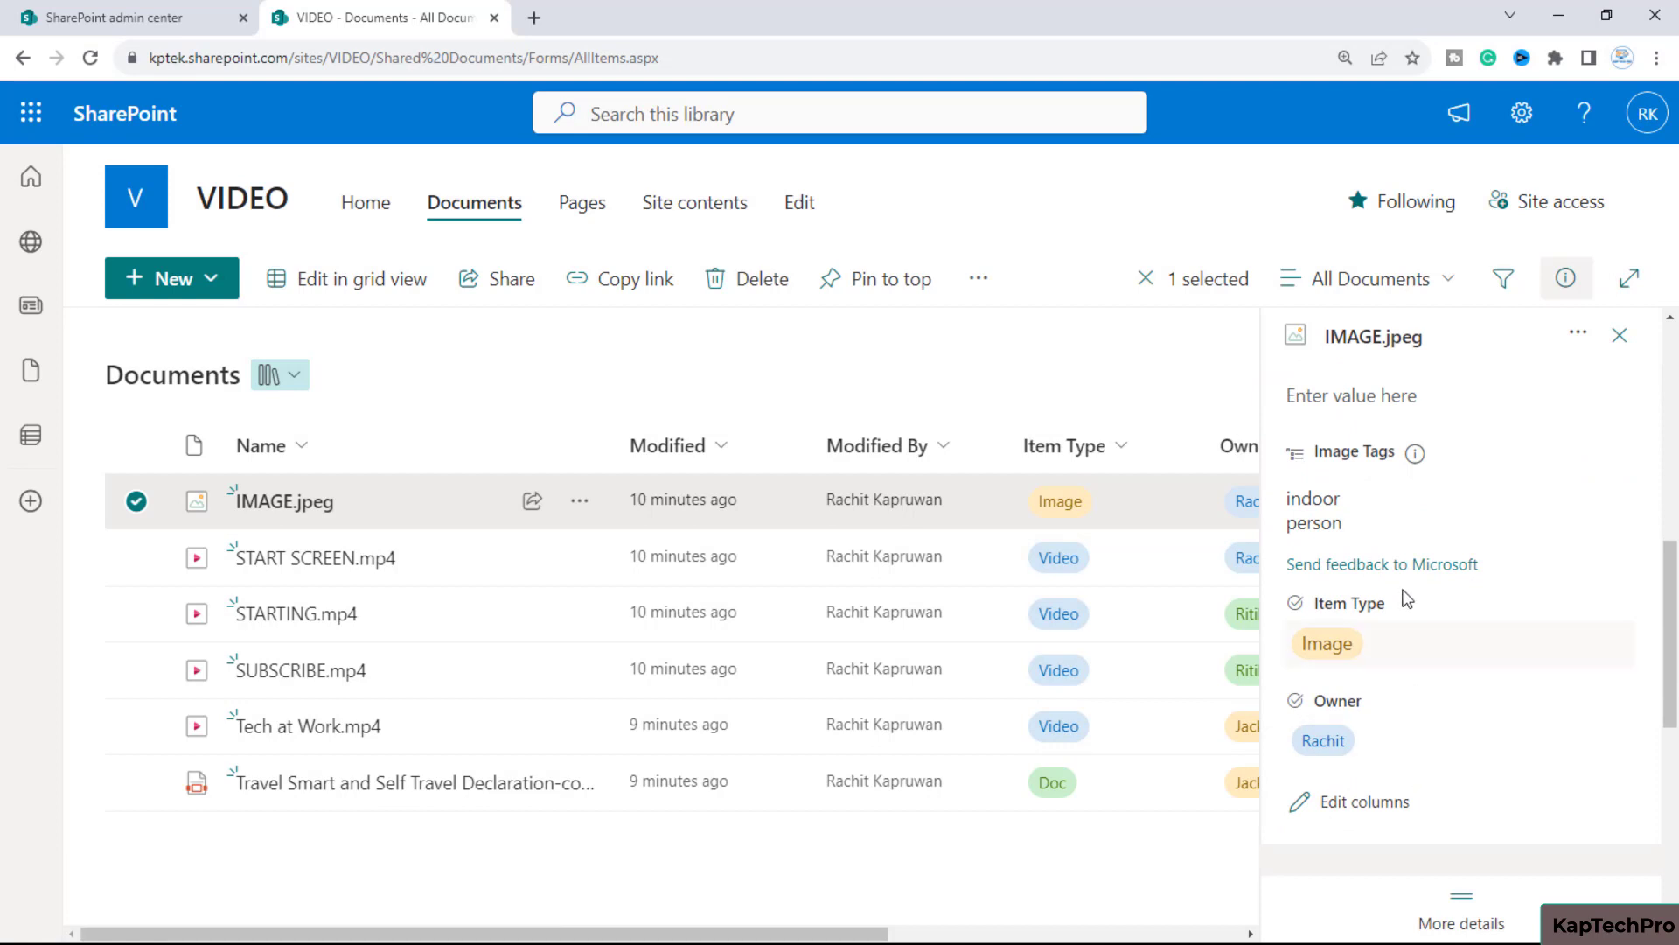
Change IMAGE.jpeg's Item Type to Video, then Doc, clear it, and finally set Image.
click(1400, 639)
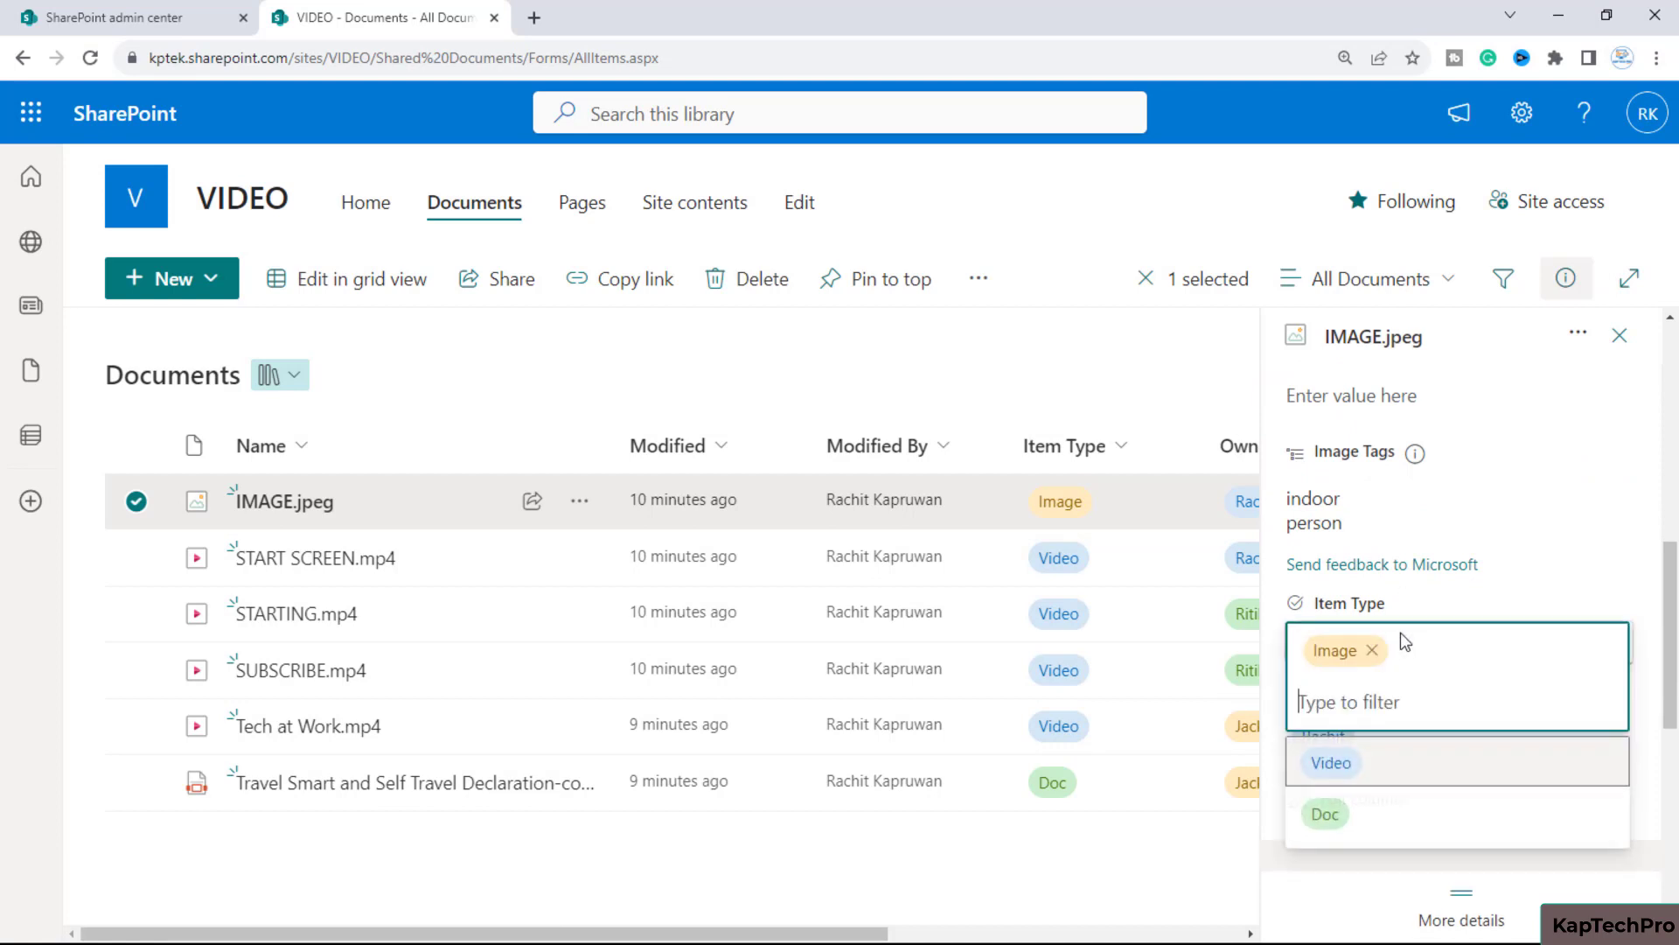
click(1331, 770)
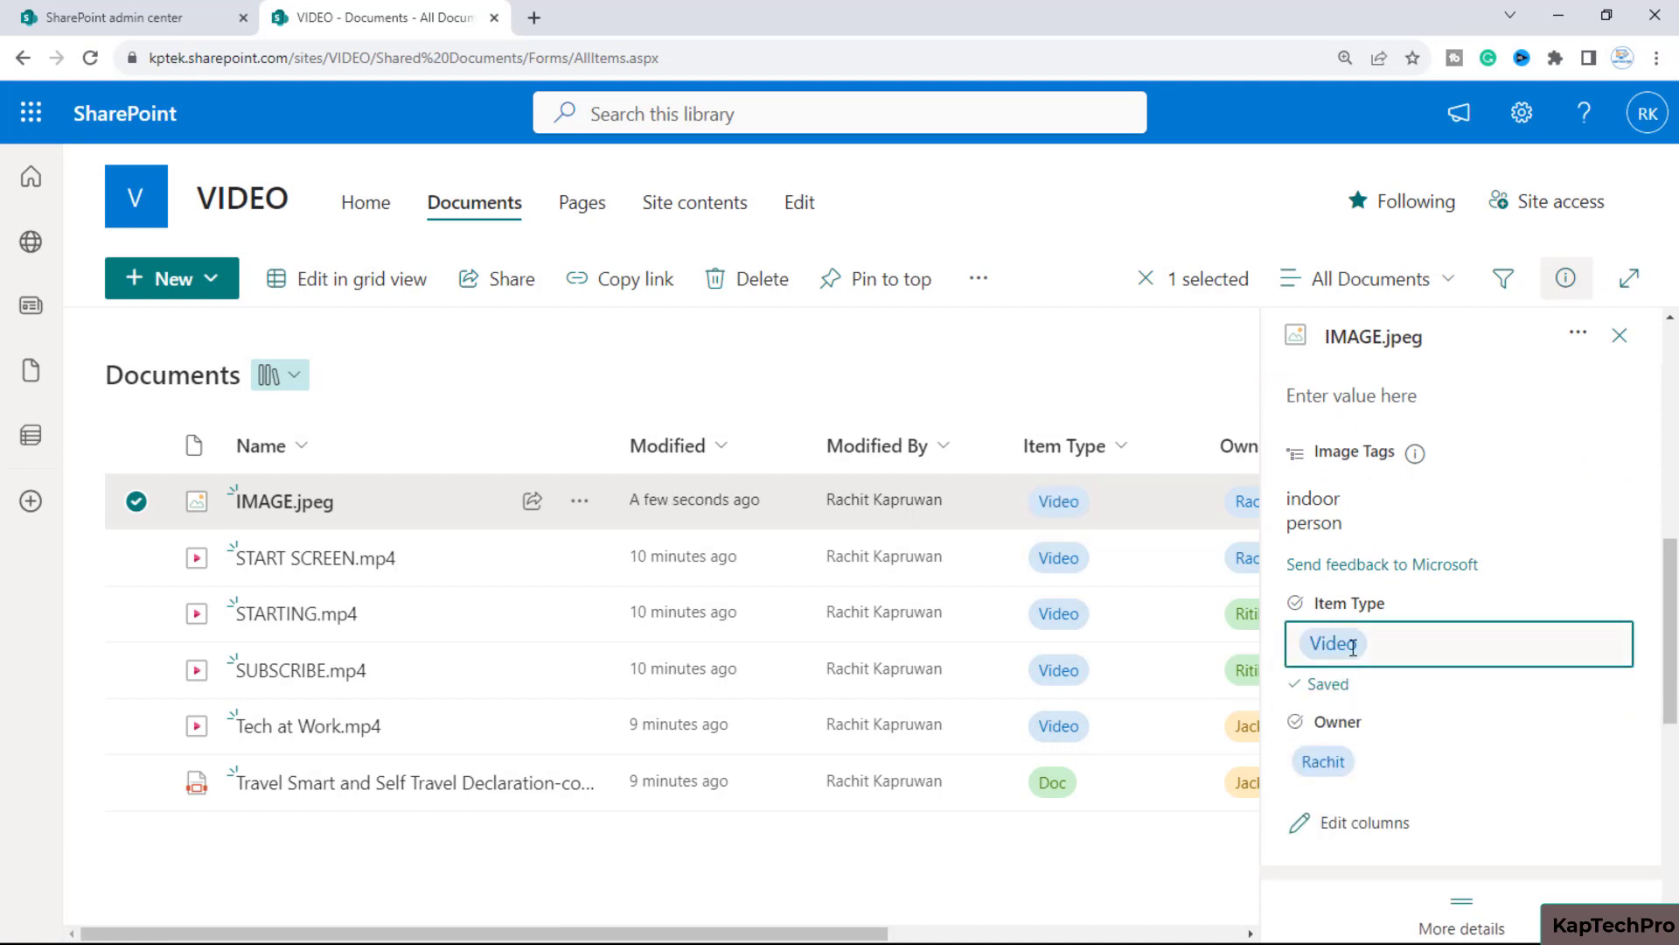
click(1402, 651)
click(1327, 768)
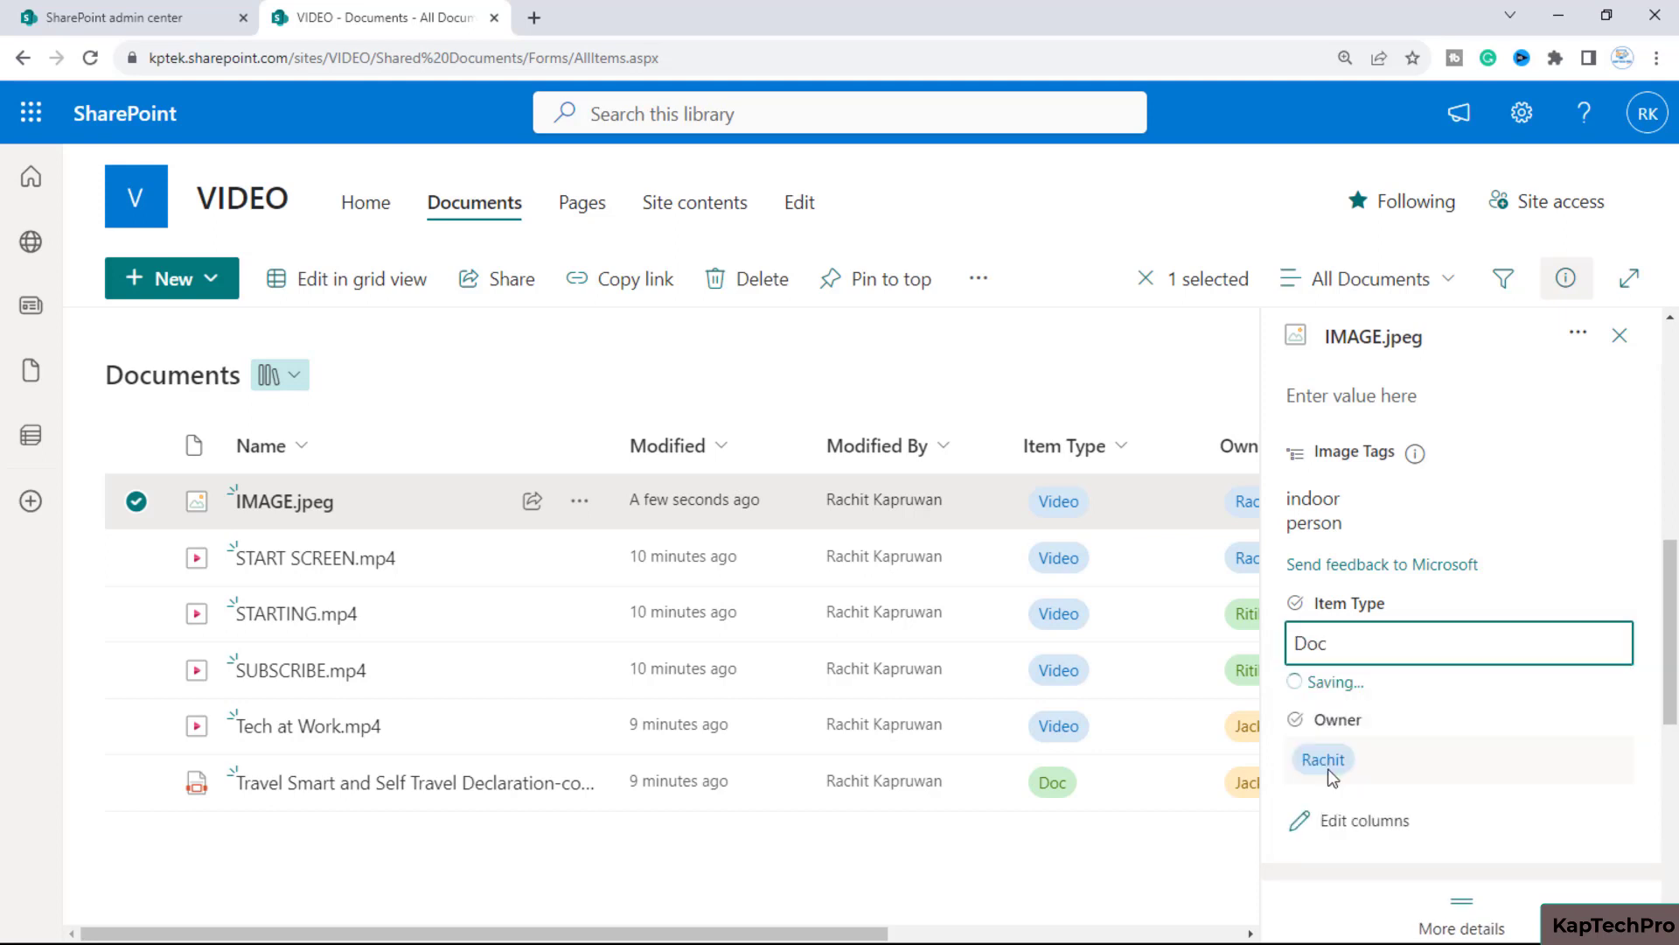
click(1375, 647)
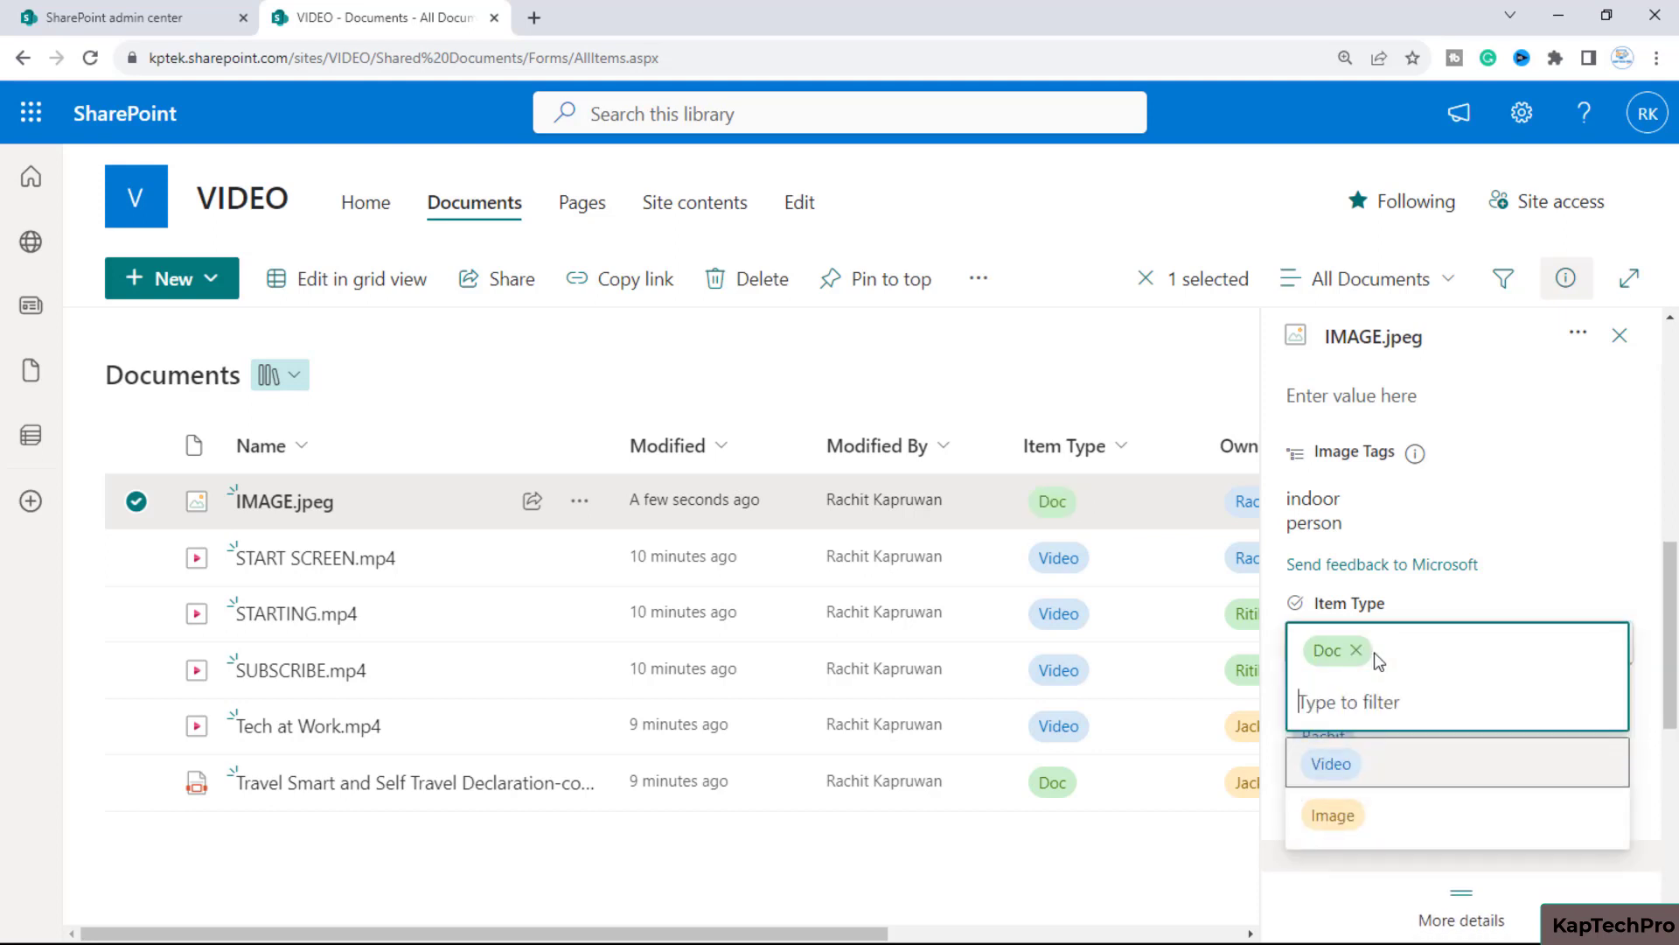
click(1356, 652)
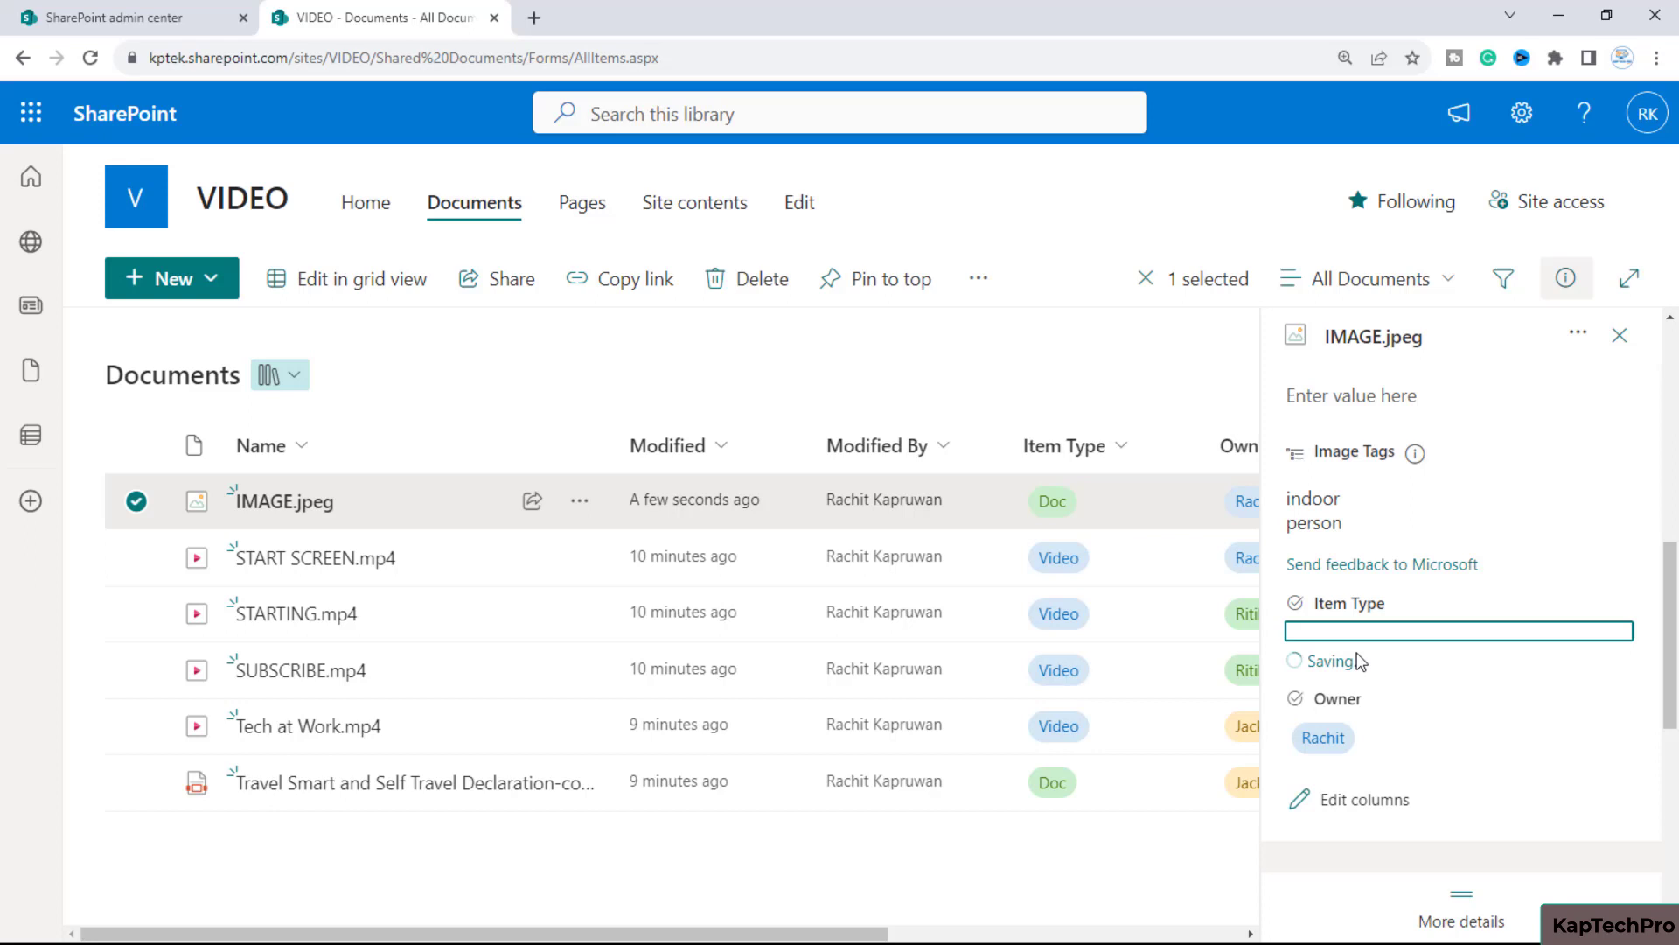
click(1376, 650)
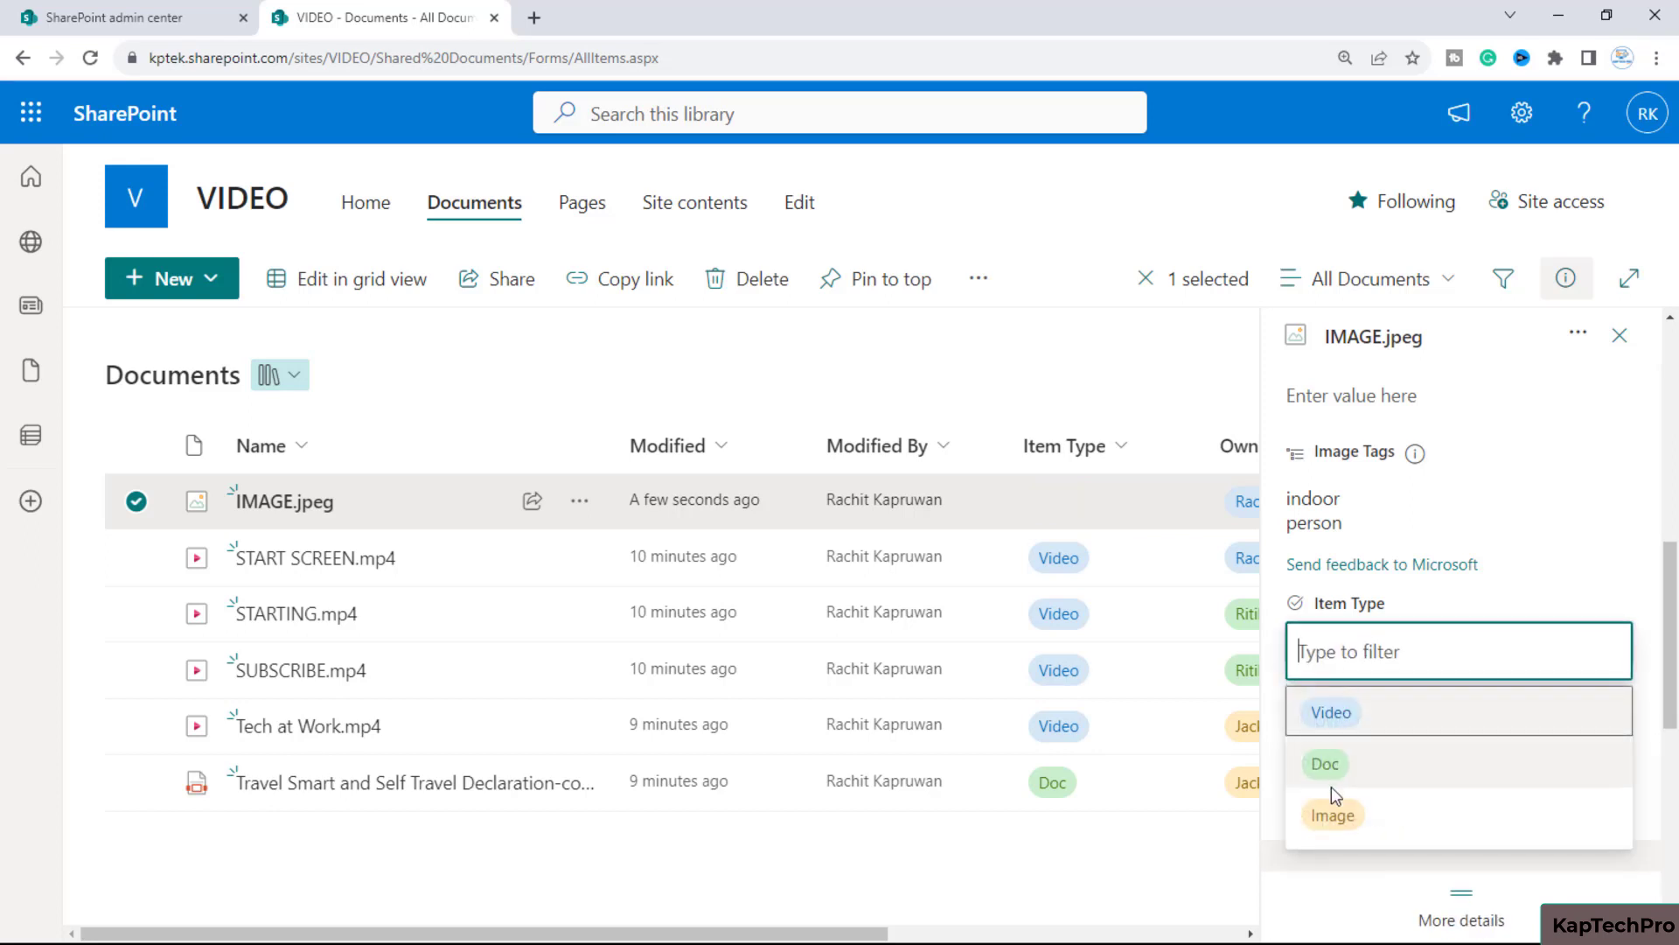
click(1326, 817)
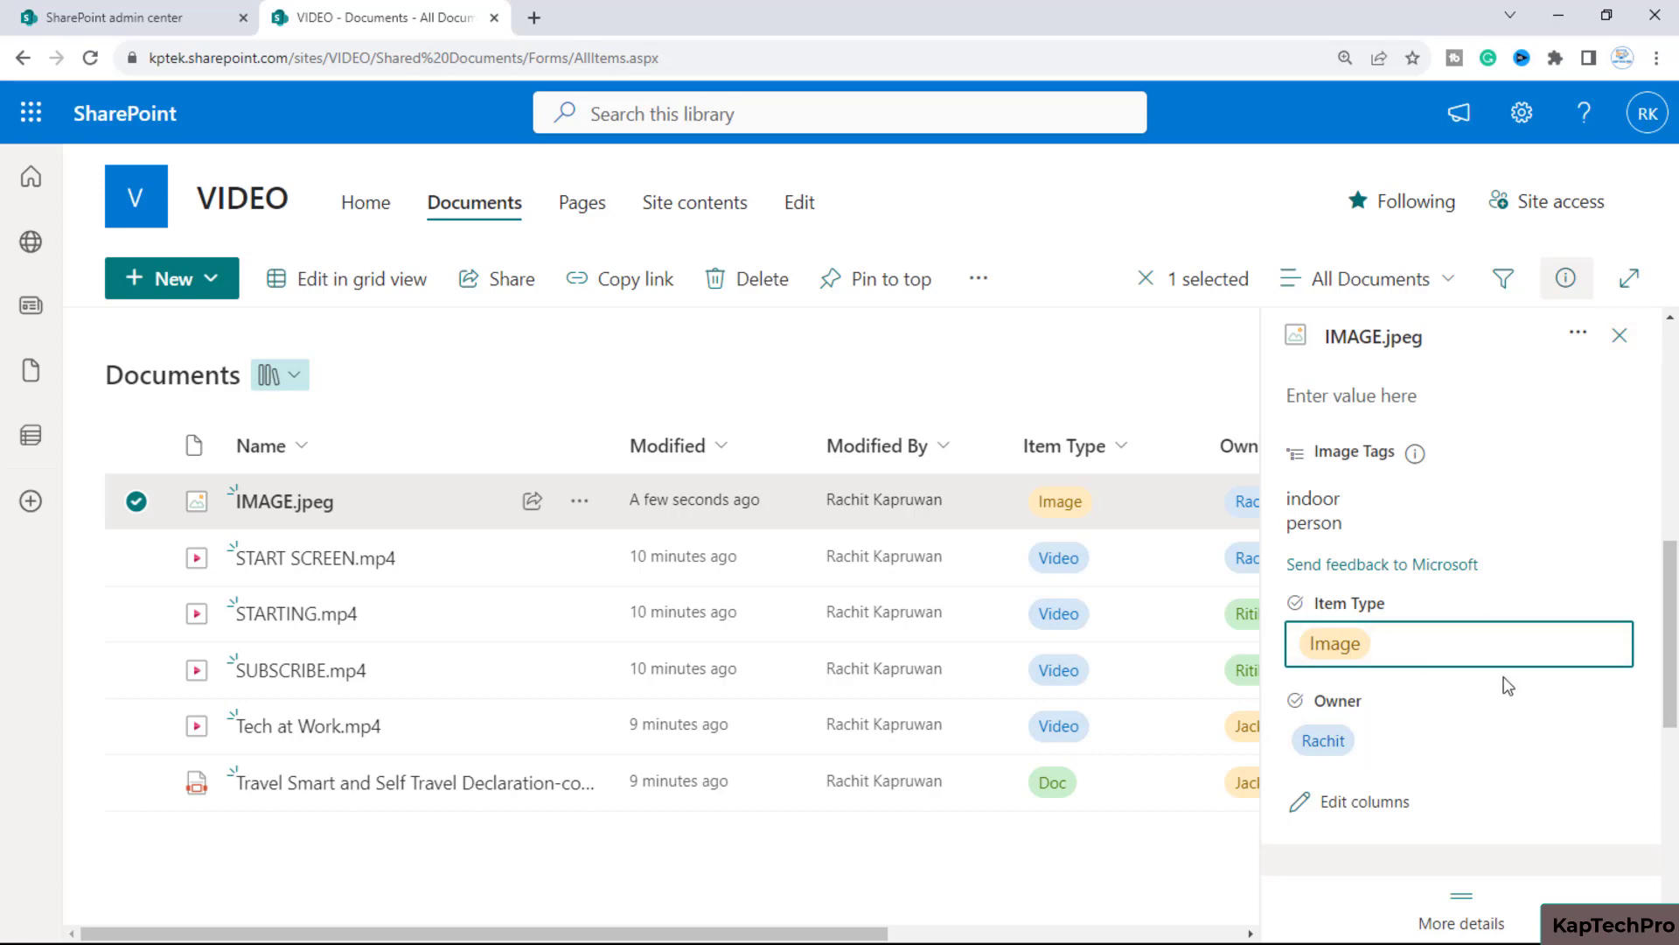
Close IMAGE.jpeg's details pane and clear the file selection in the Documents list.
click(1620, 335)
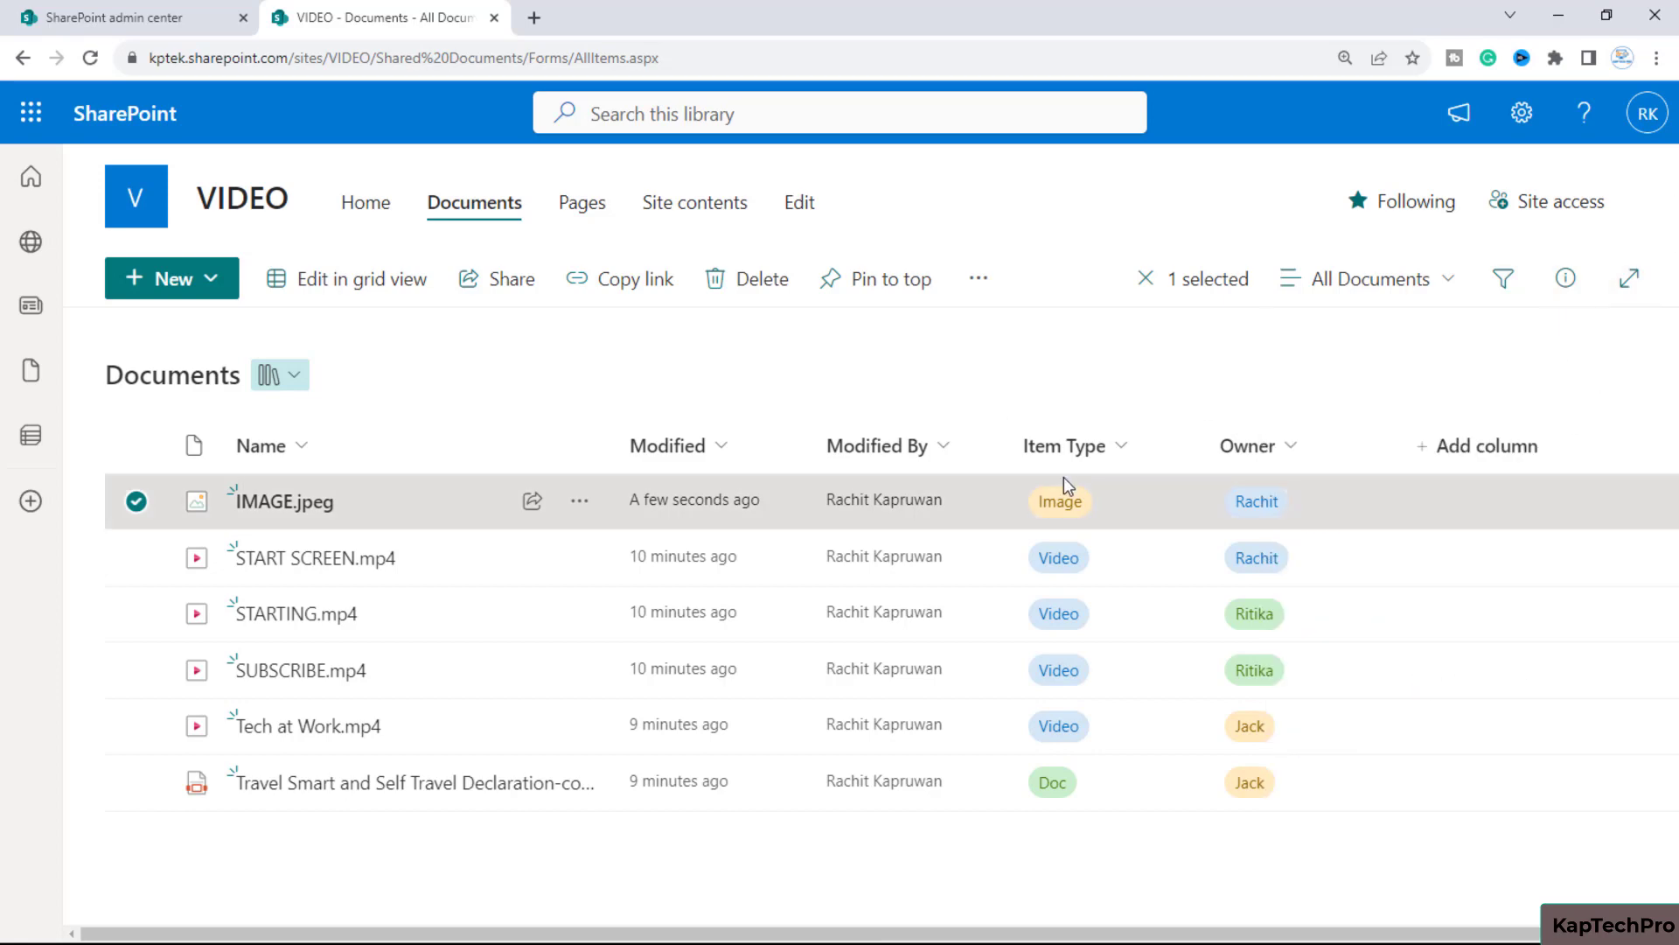
click(1106, 447)
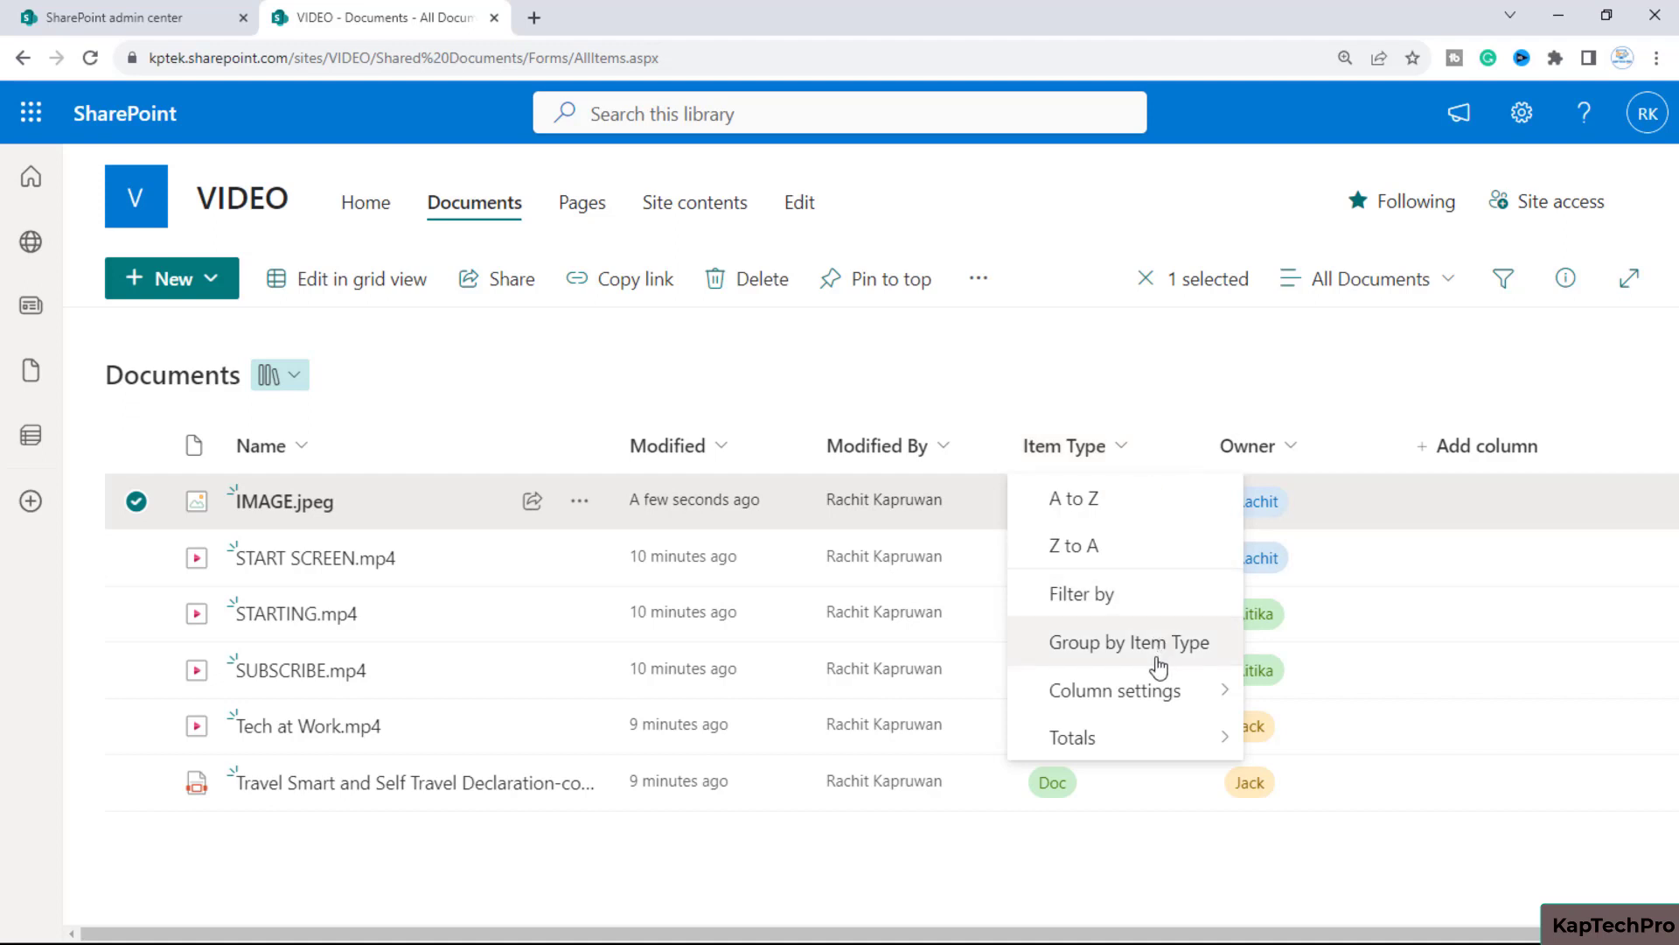
click(1060, 362)
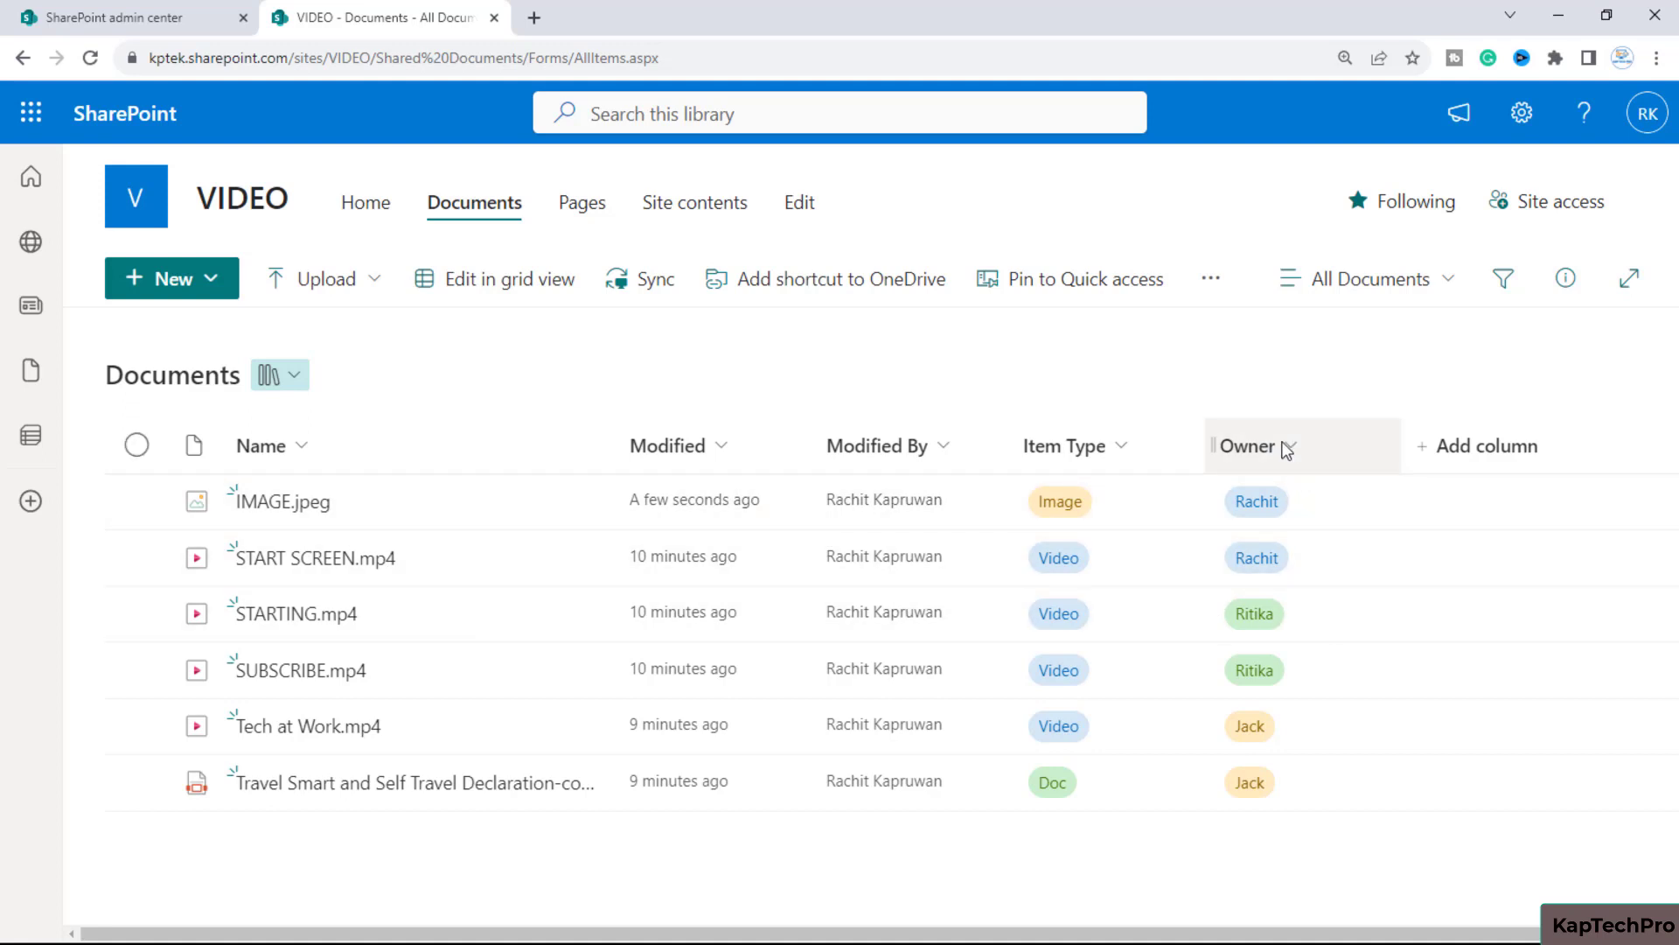
Confirm START SCREEN.mp4 has a single Owner value, then open the Owner column menu.
click(1286, 446)
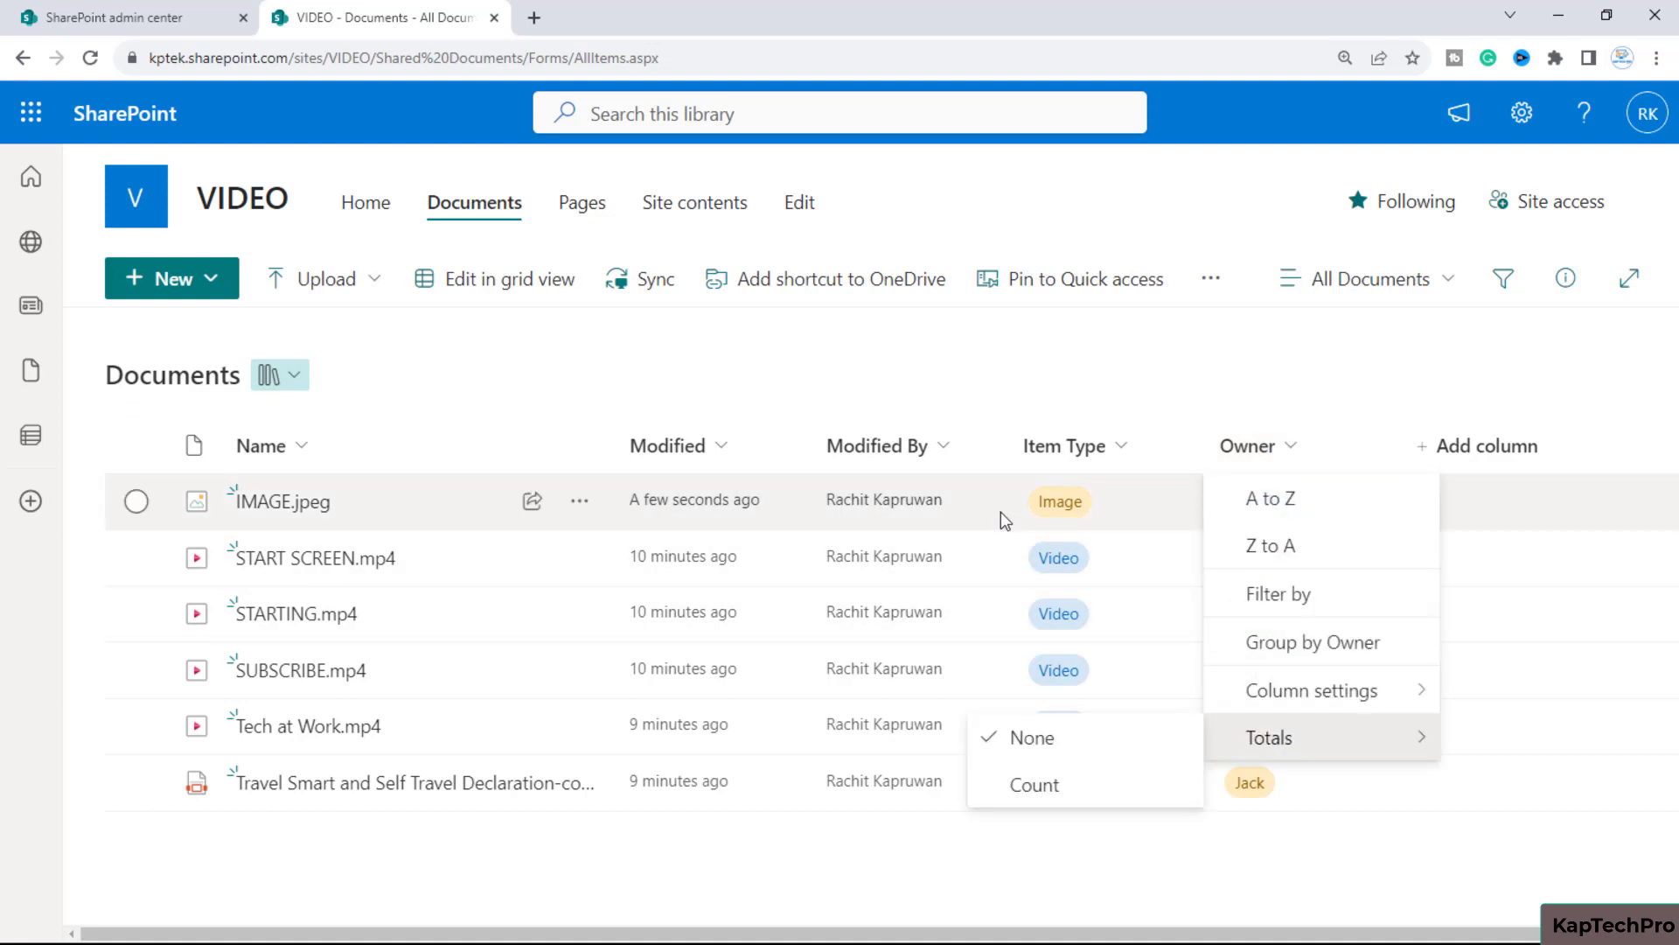
click(133, 559)
click(134, 560)
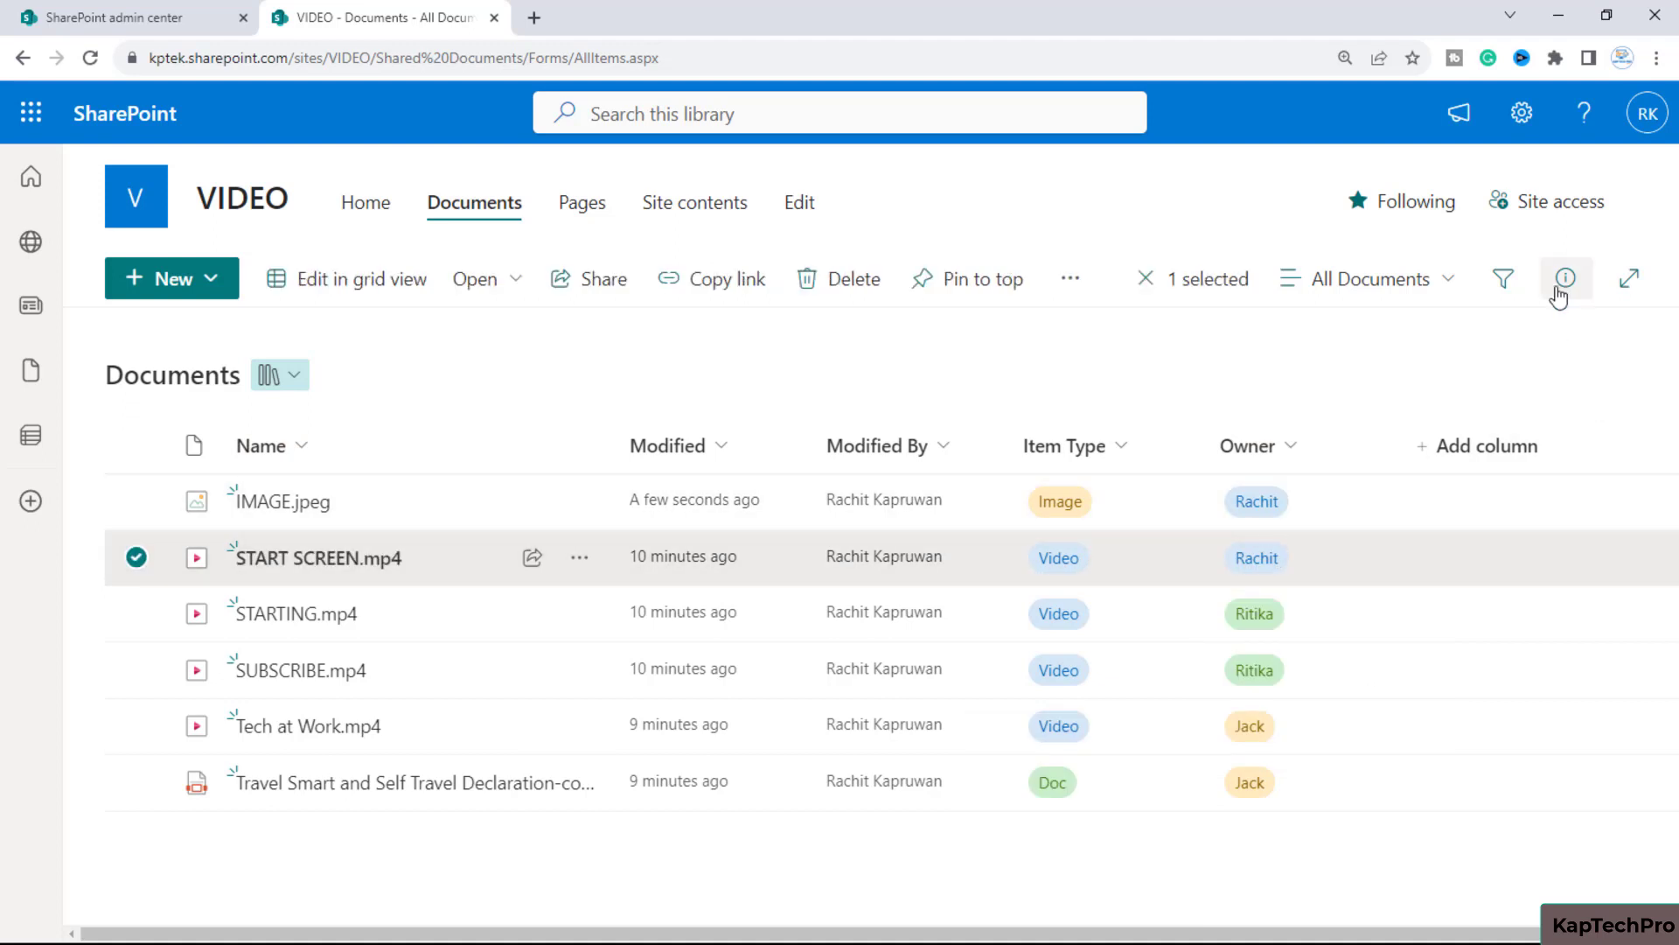
click(1558, 293)
scroll(1451, 749, down, 5)
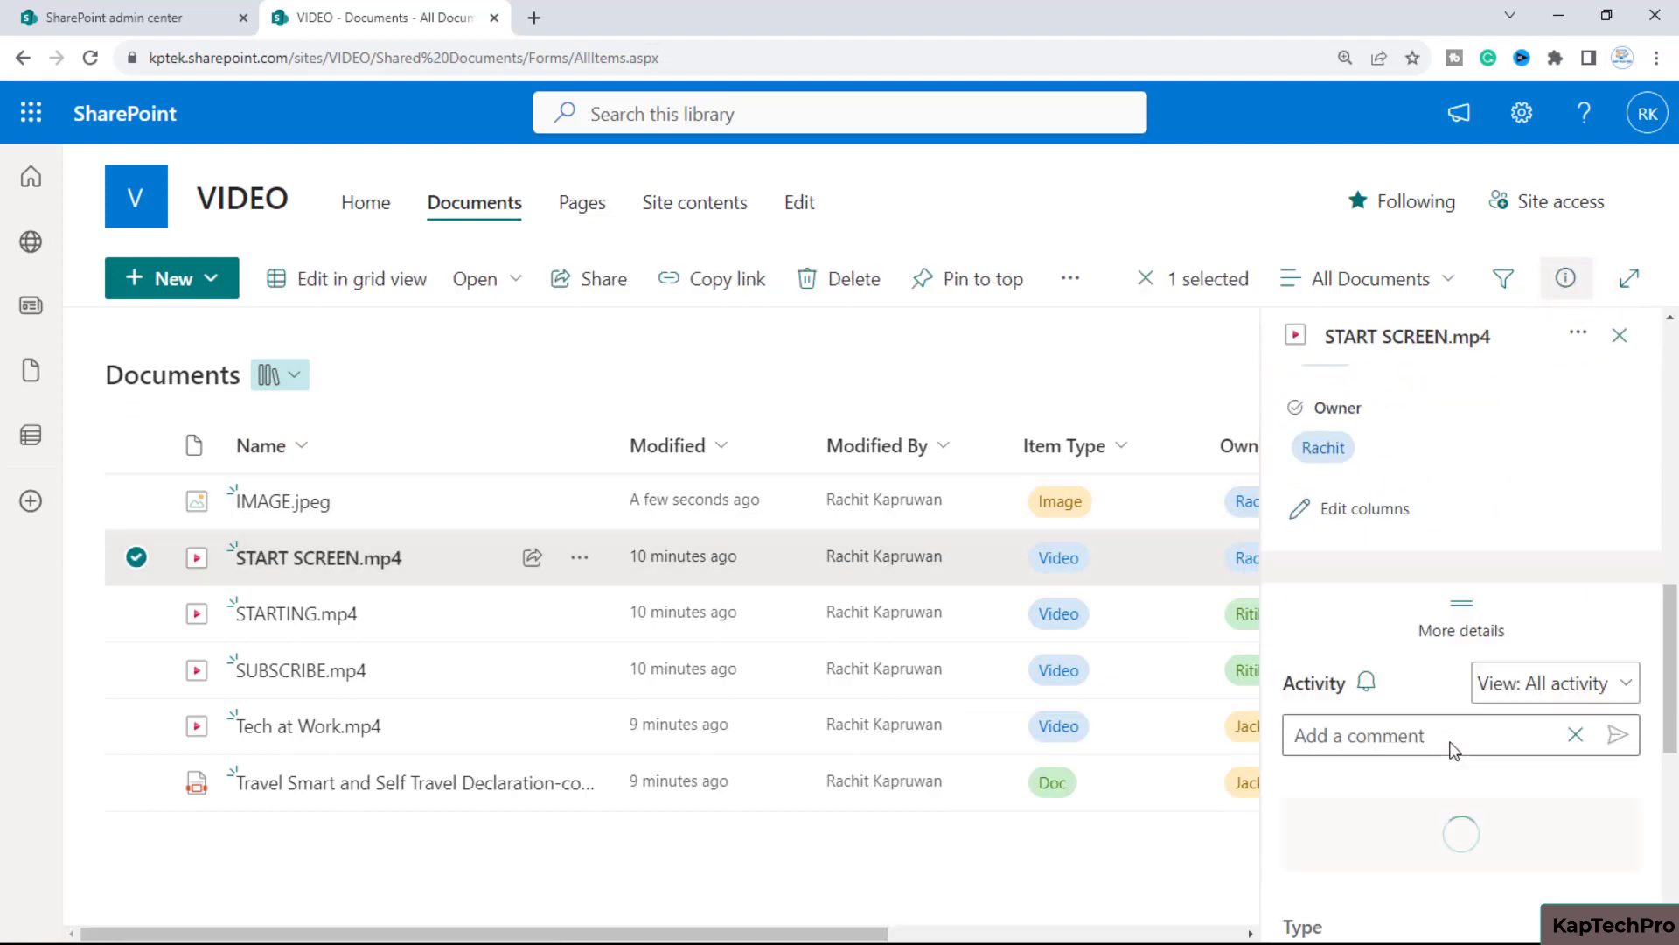
click(1399, 437)
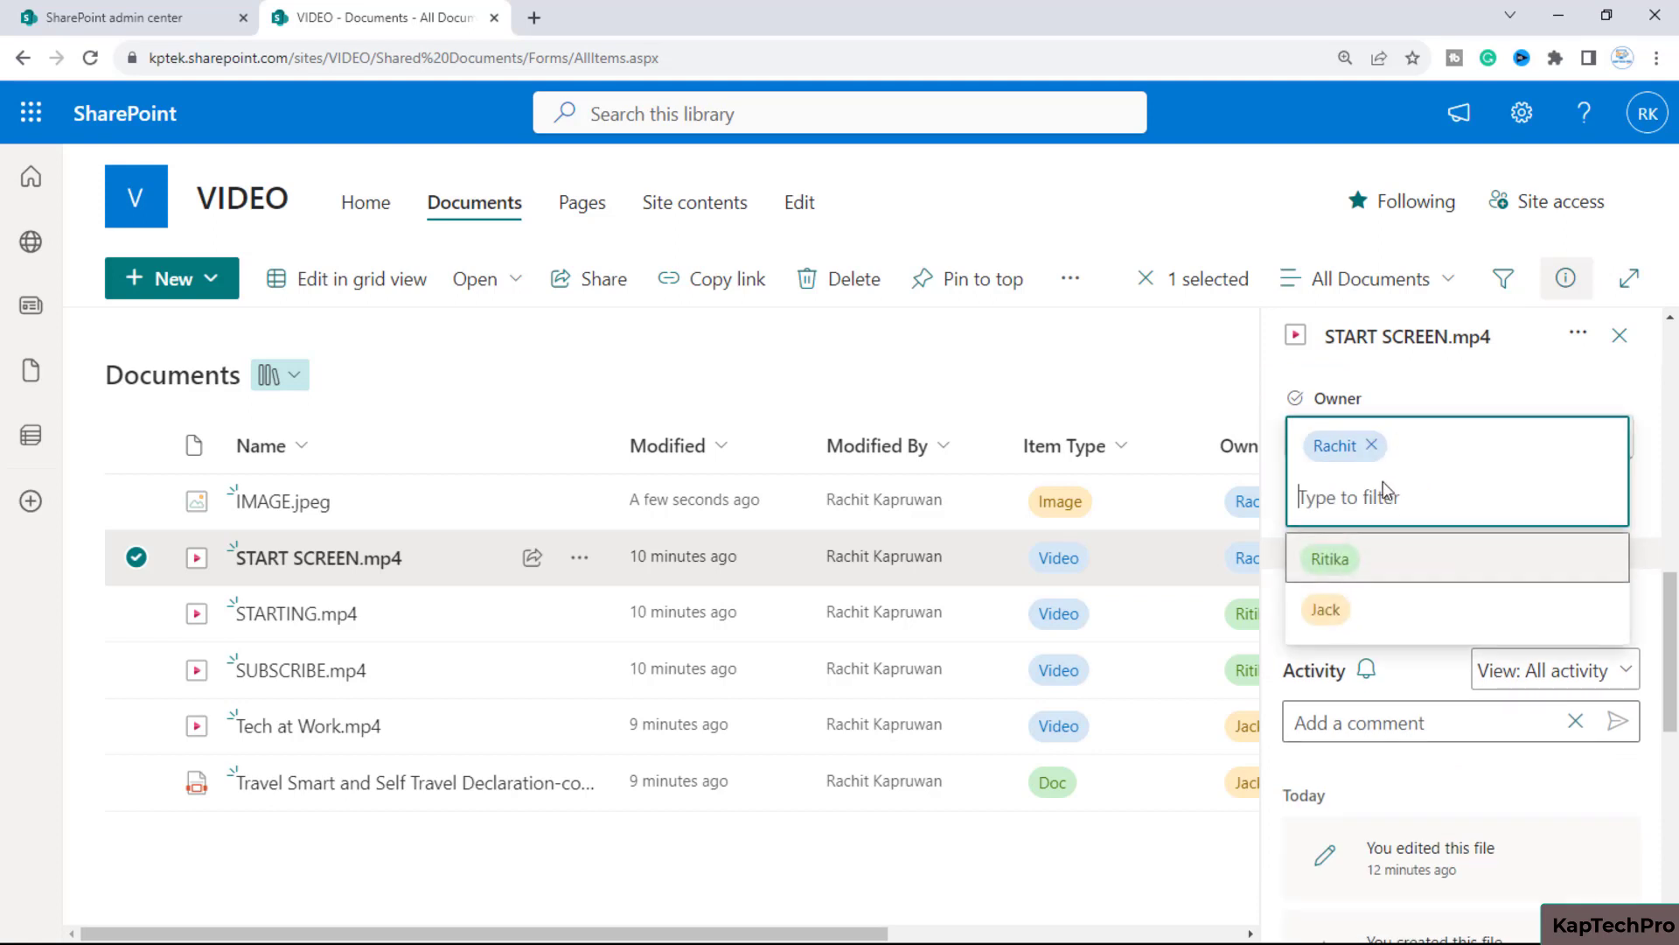
click(1620, 335)
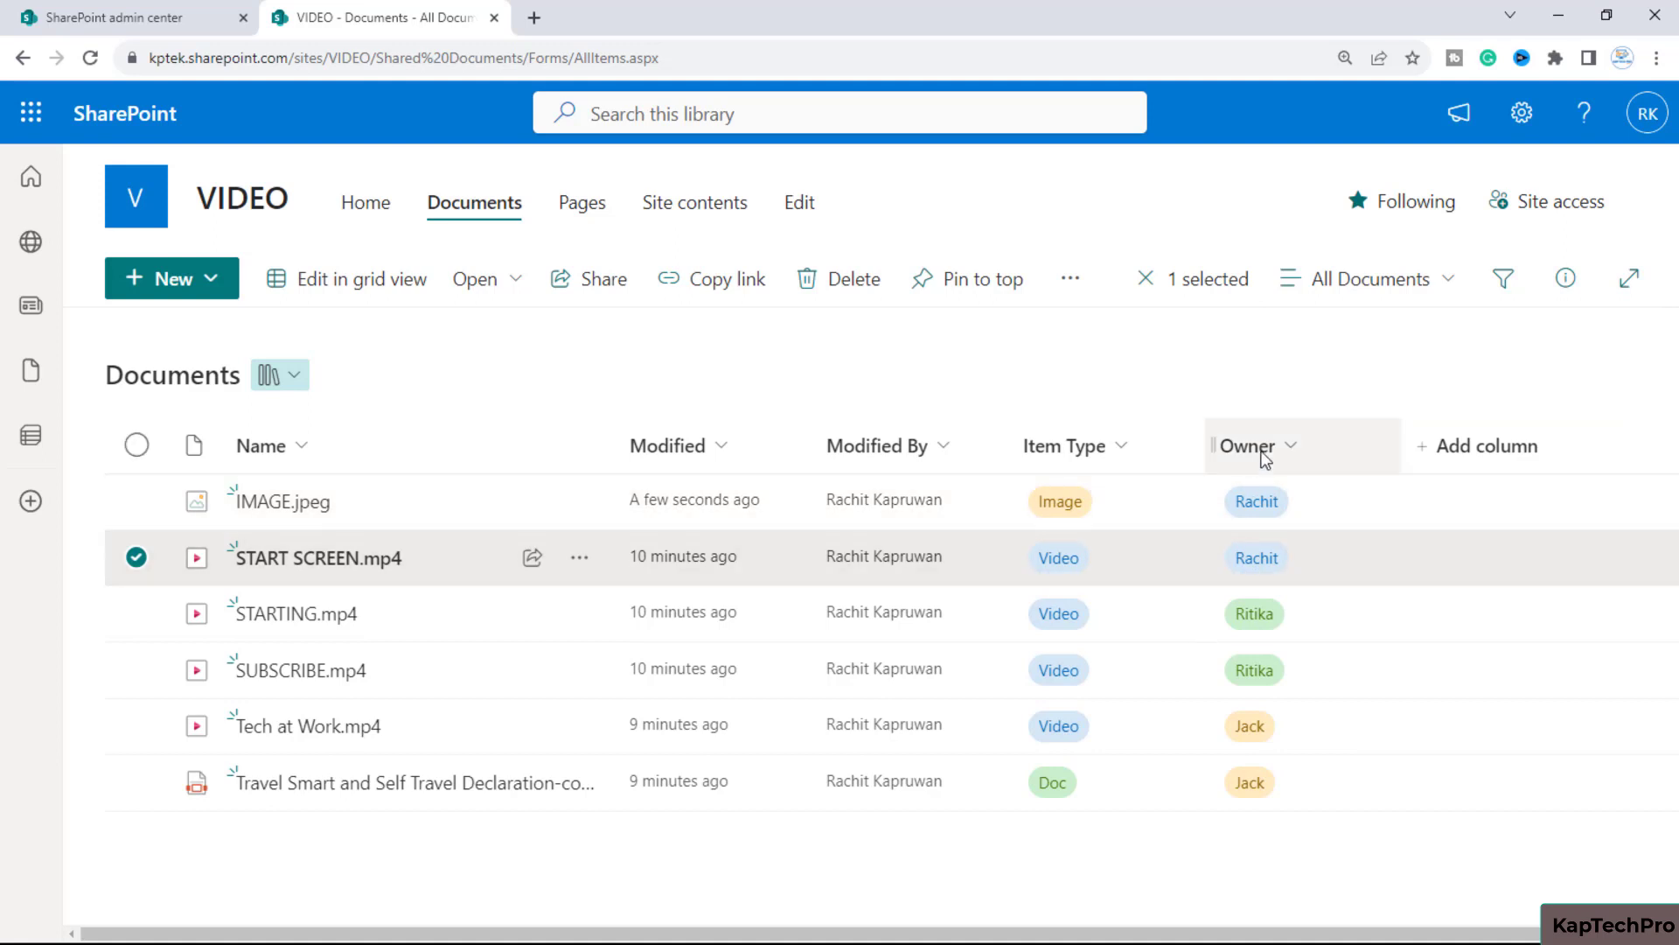
click(1265, 451)
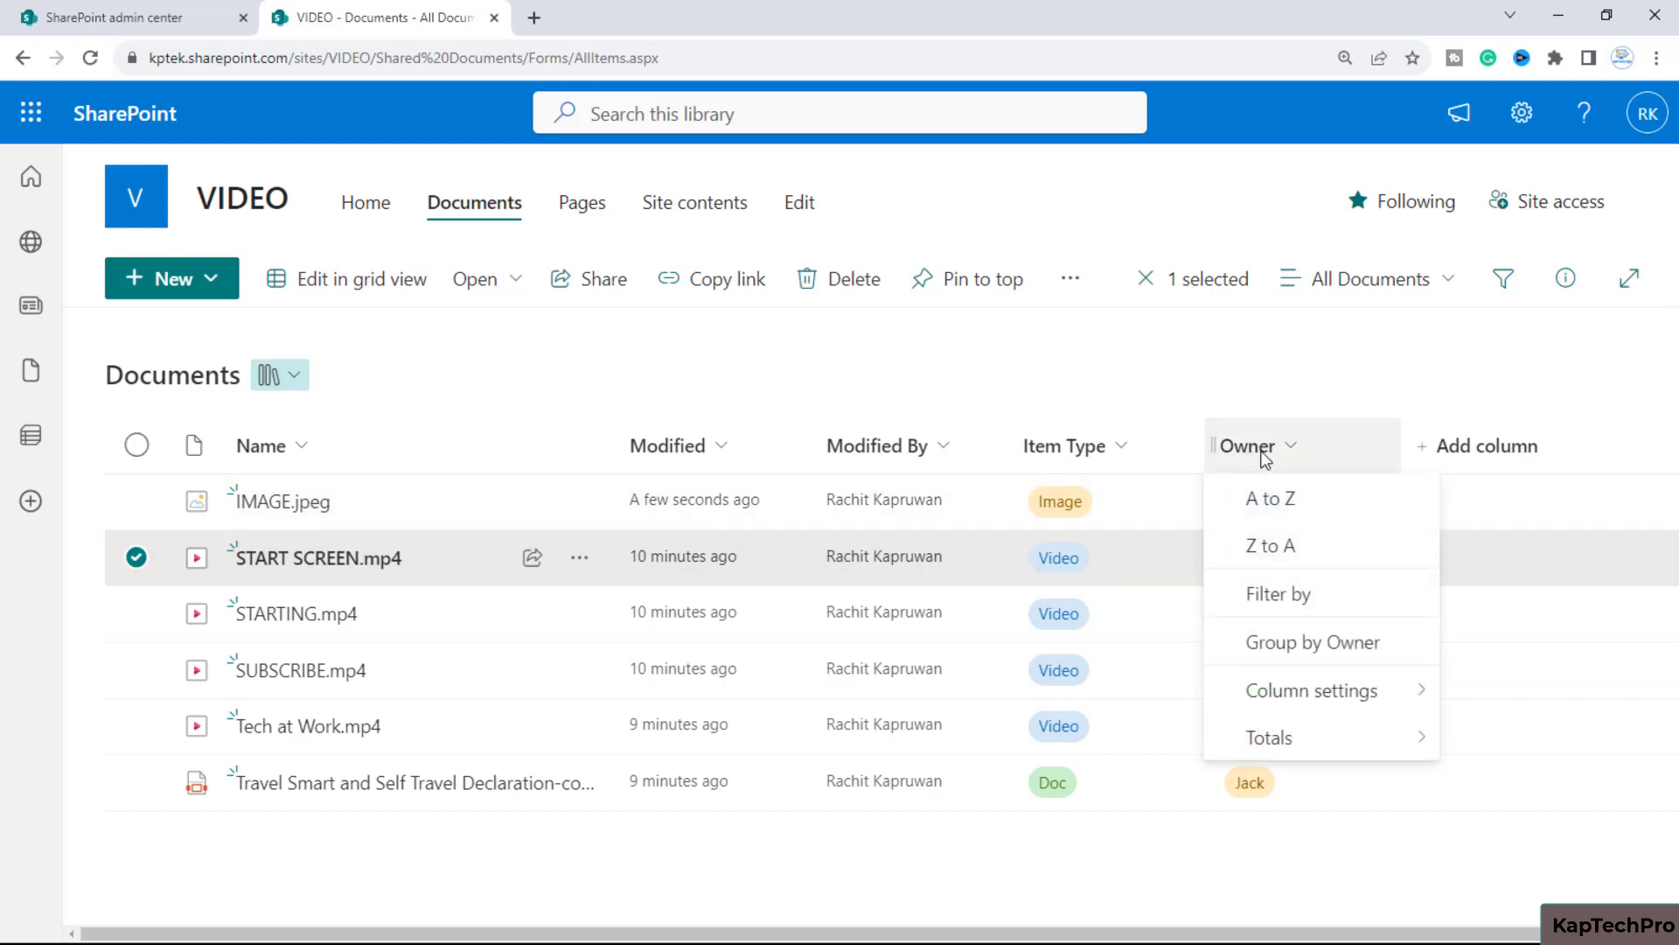
Edit the Owner column, set Allow multiple selections to Yes under More options, and save.
mouse_move(1383, 686)
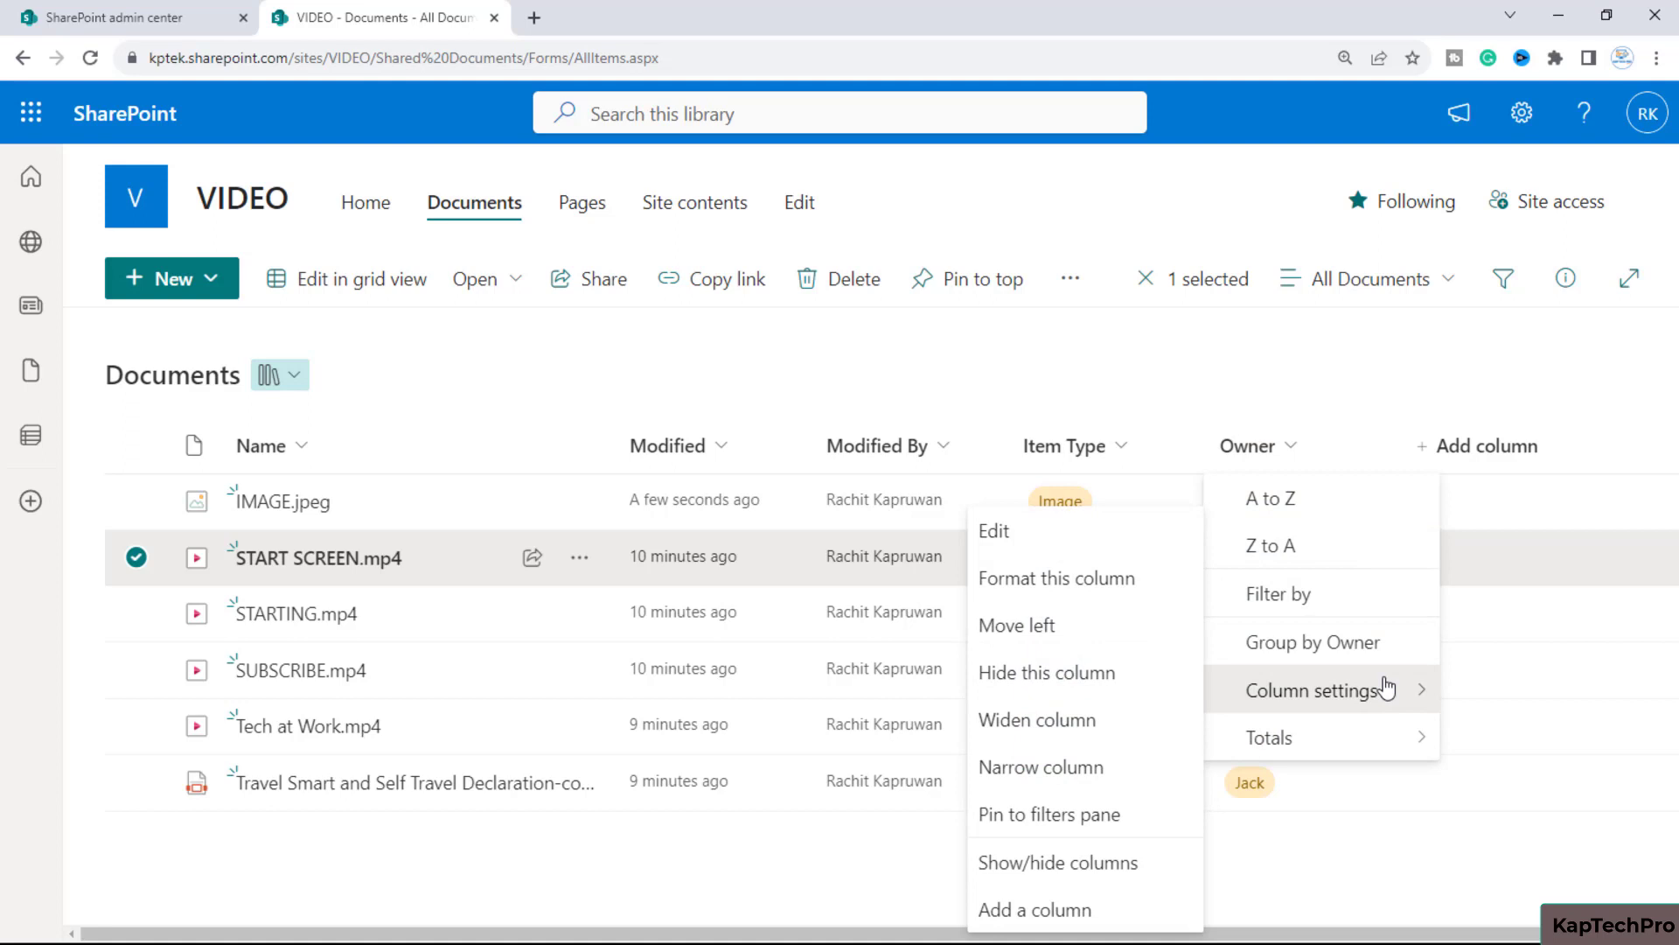
click(1013, 542)
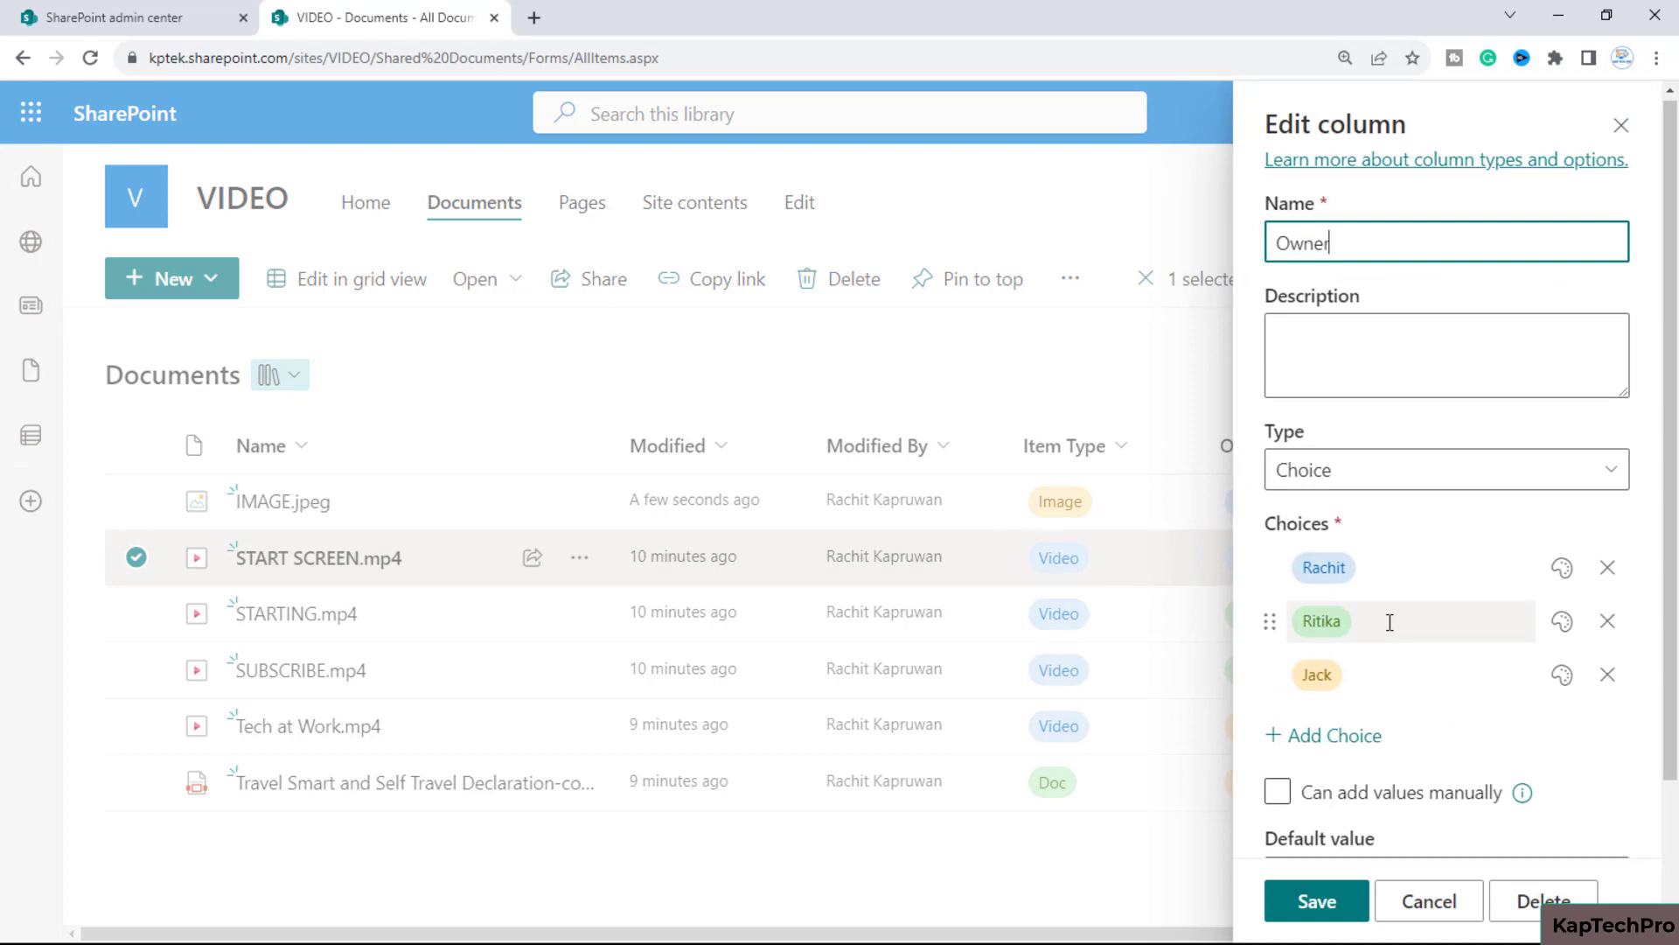
scroll(1390, 623, down, 2)
click(1394, 808)
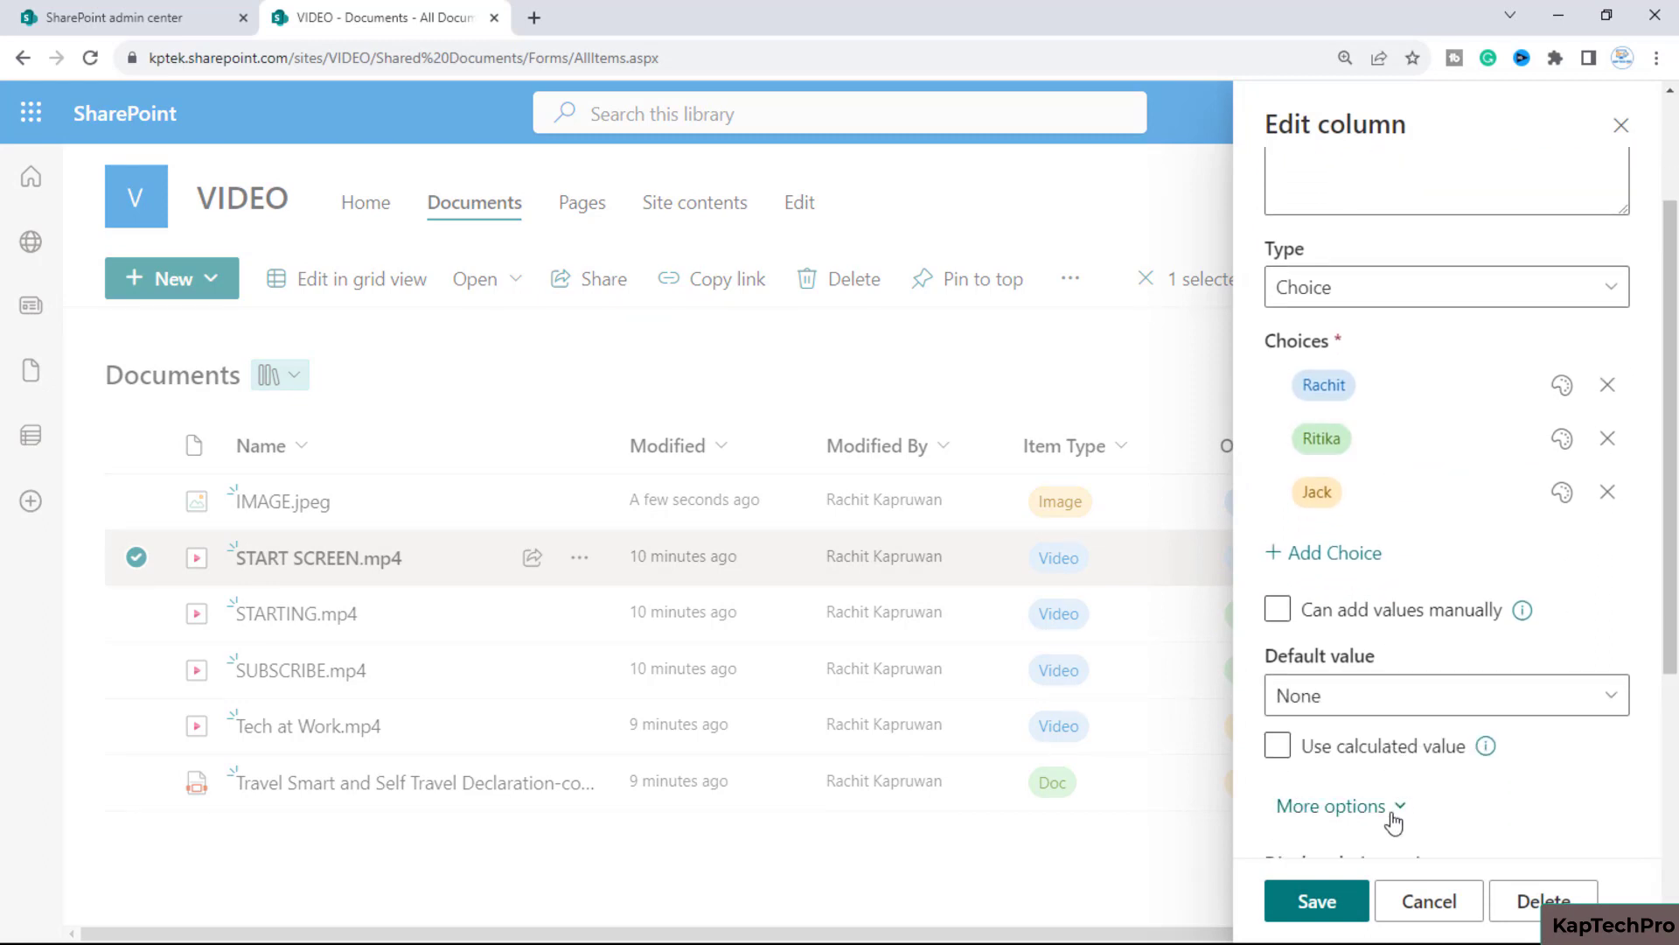
scroll(1394, 813, down, 1)
scroll(1395, 818, down, 4)
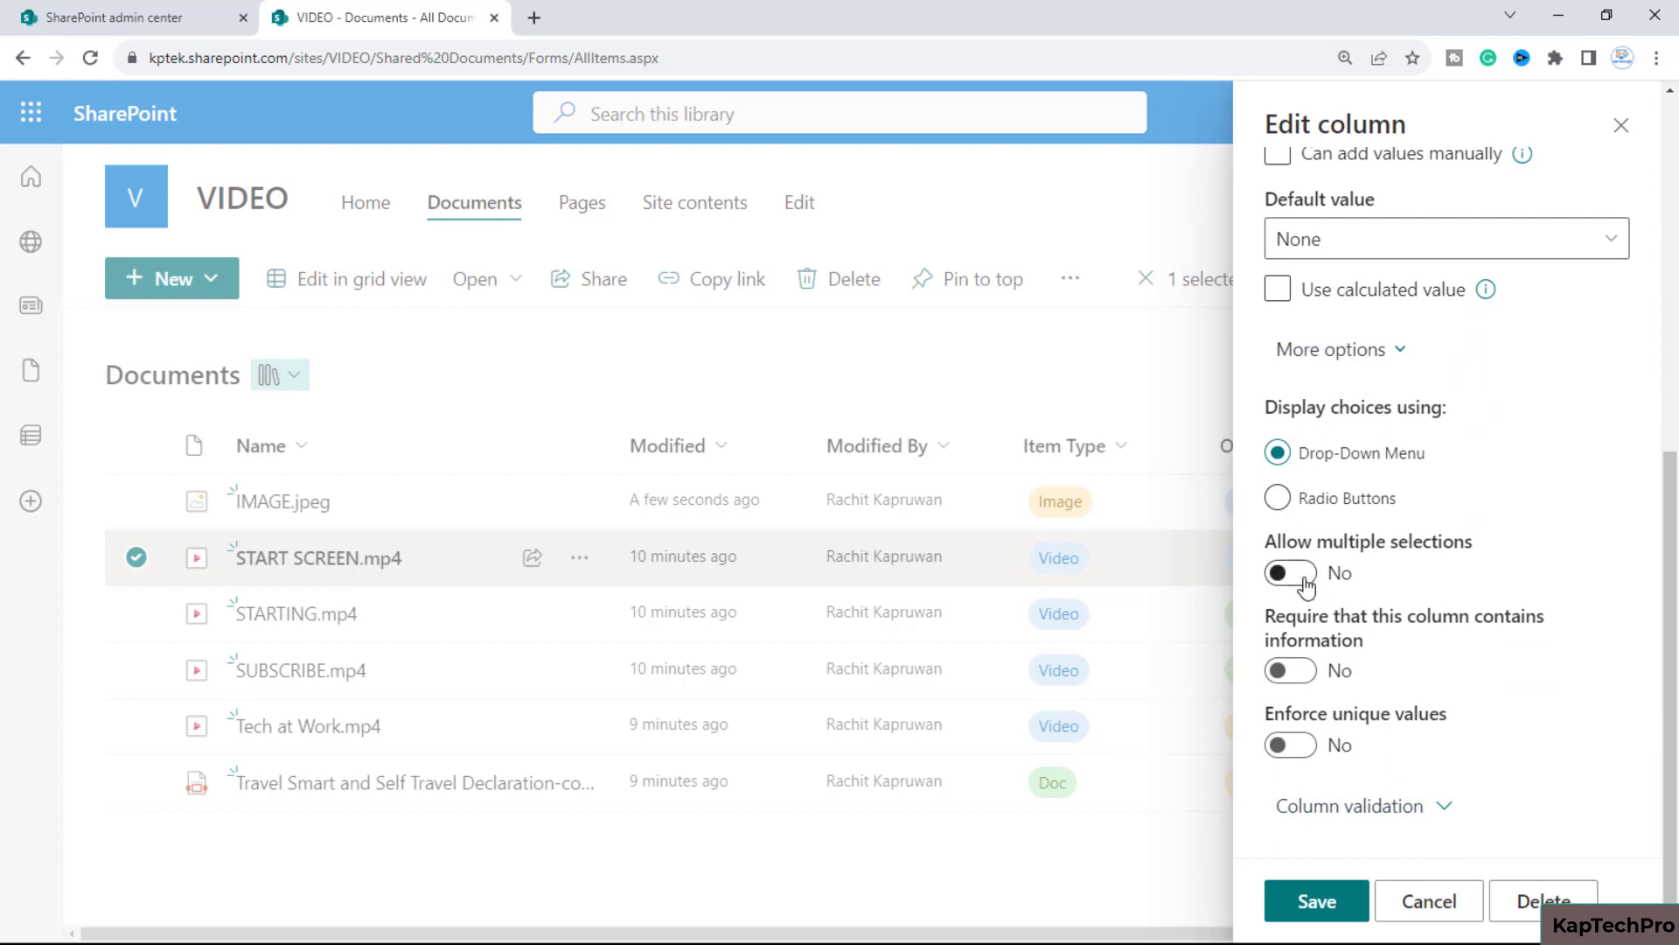
click(1306, 577)
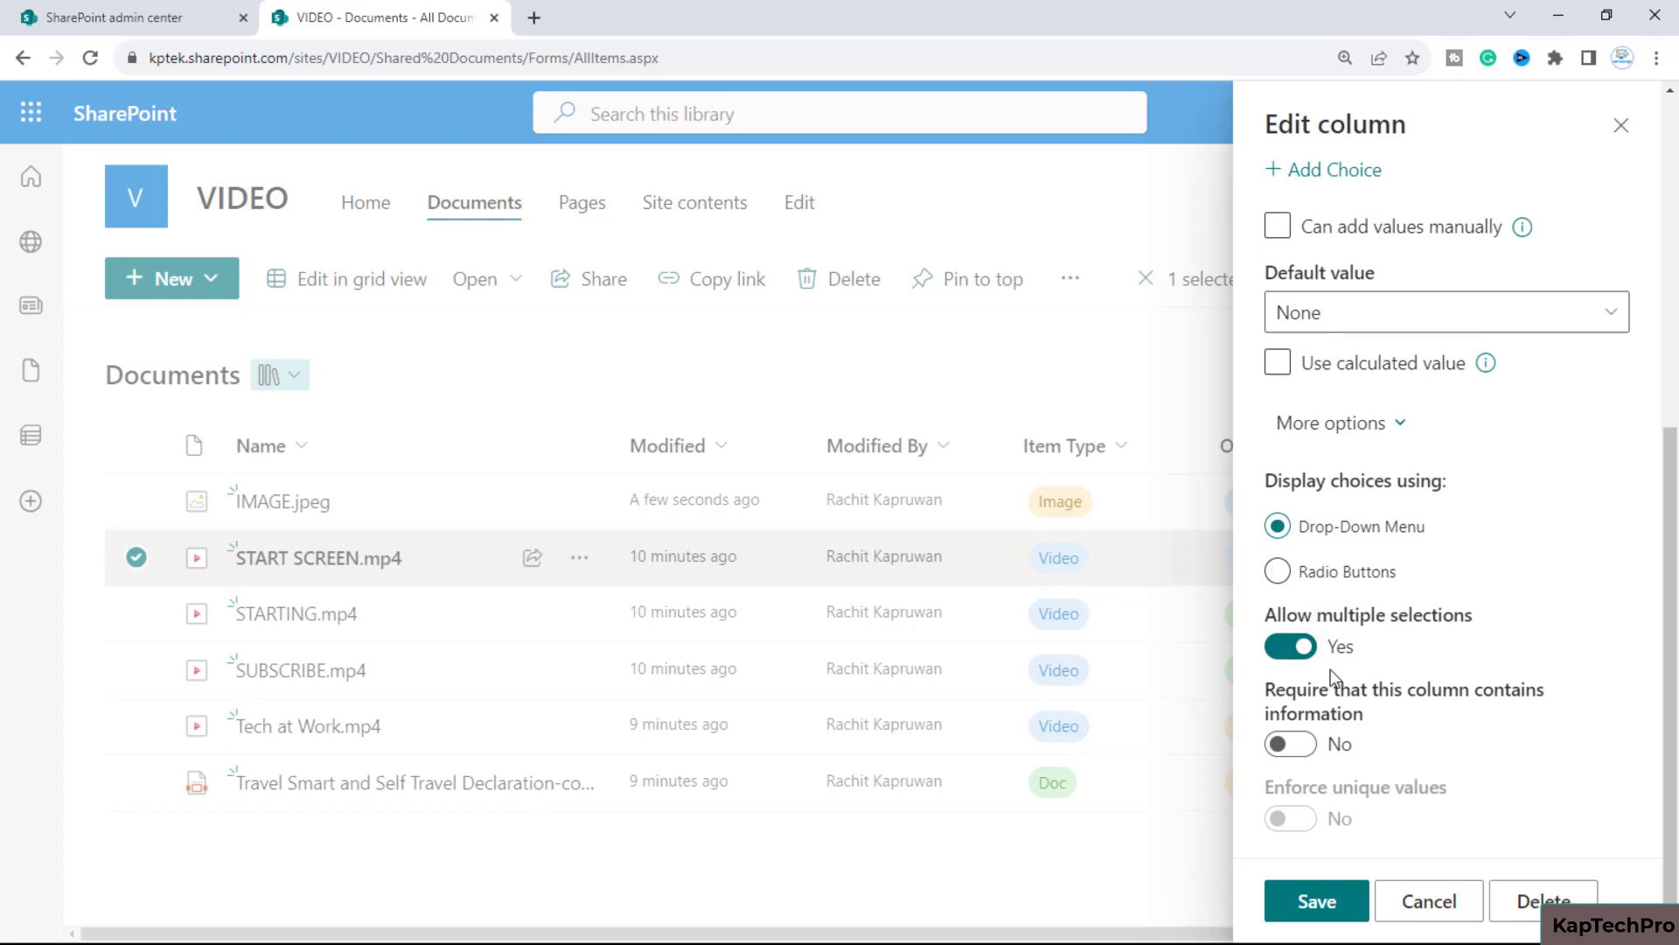
click(1314, 914)
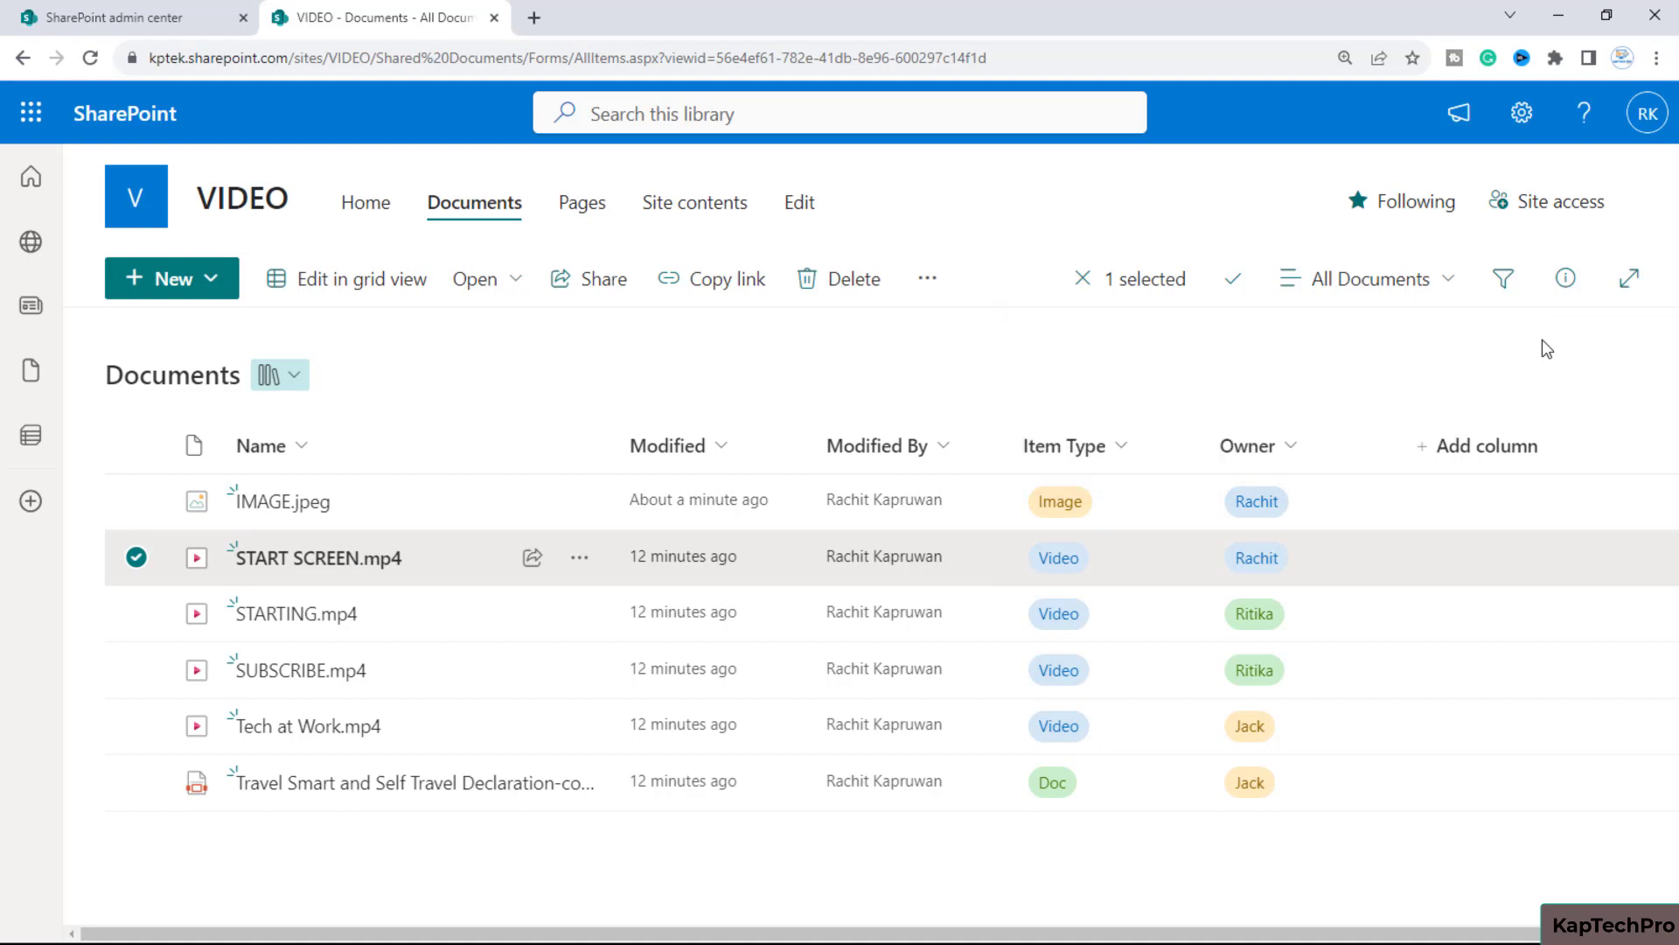
Add a second Owner choice to START SCREEN.mp4 in its details pane, save, and close the pane.
click(1541, 341)
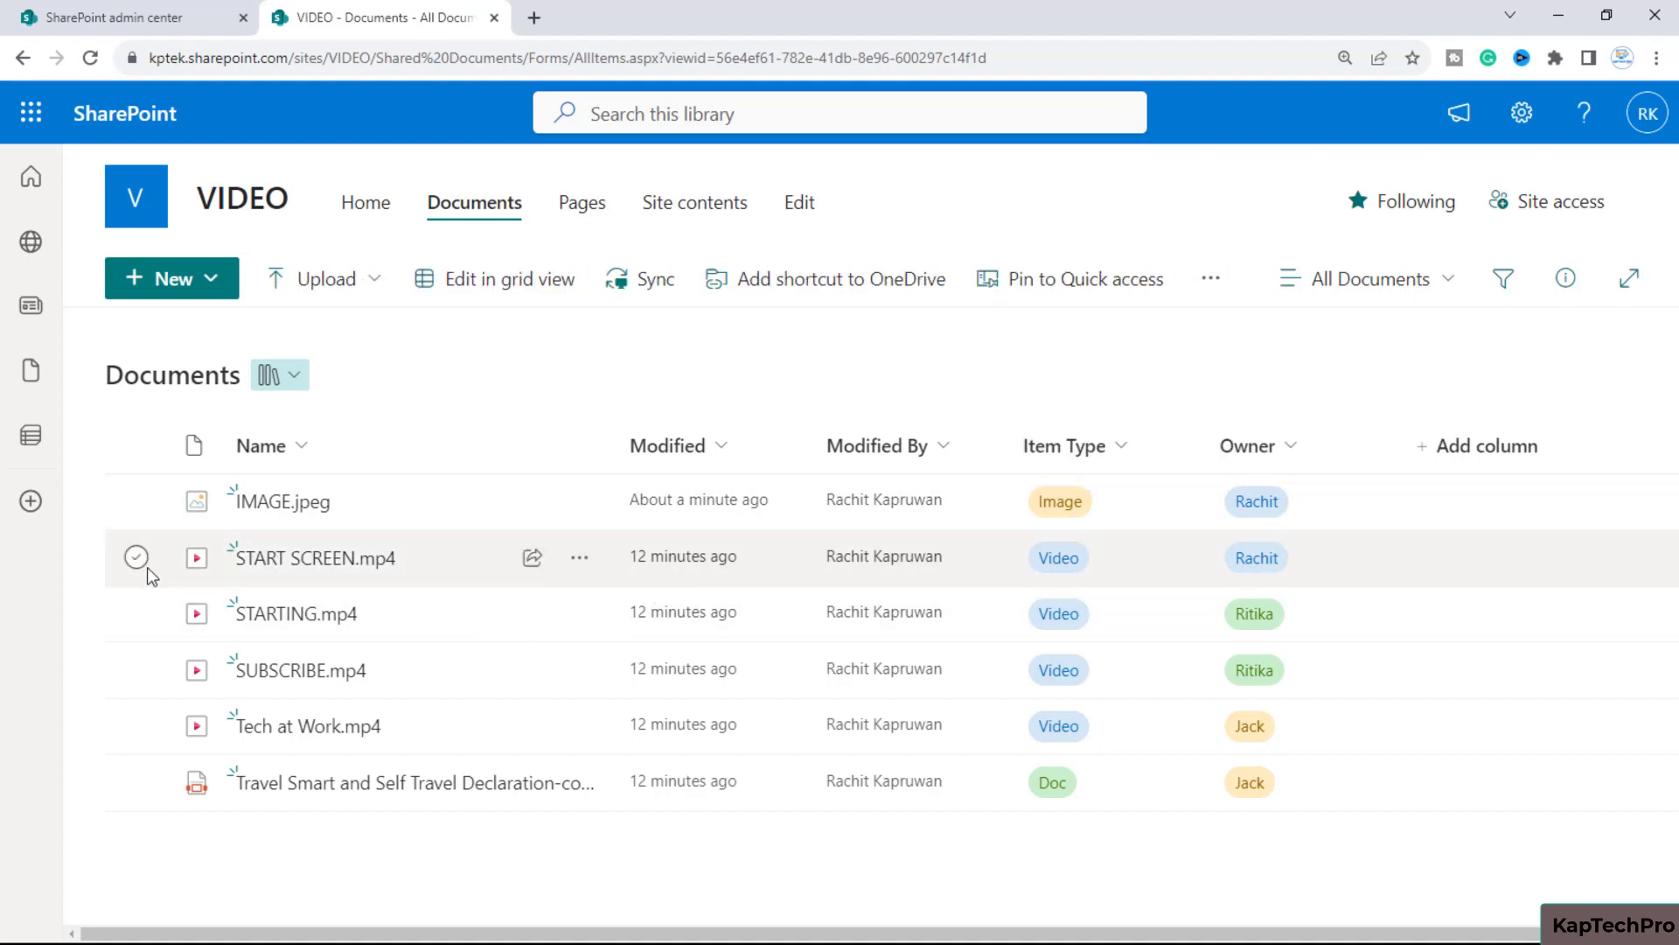
click(147, 567)
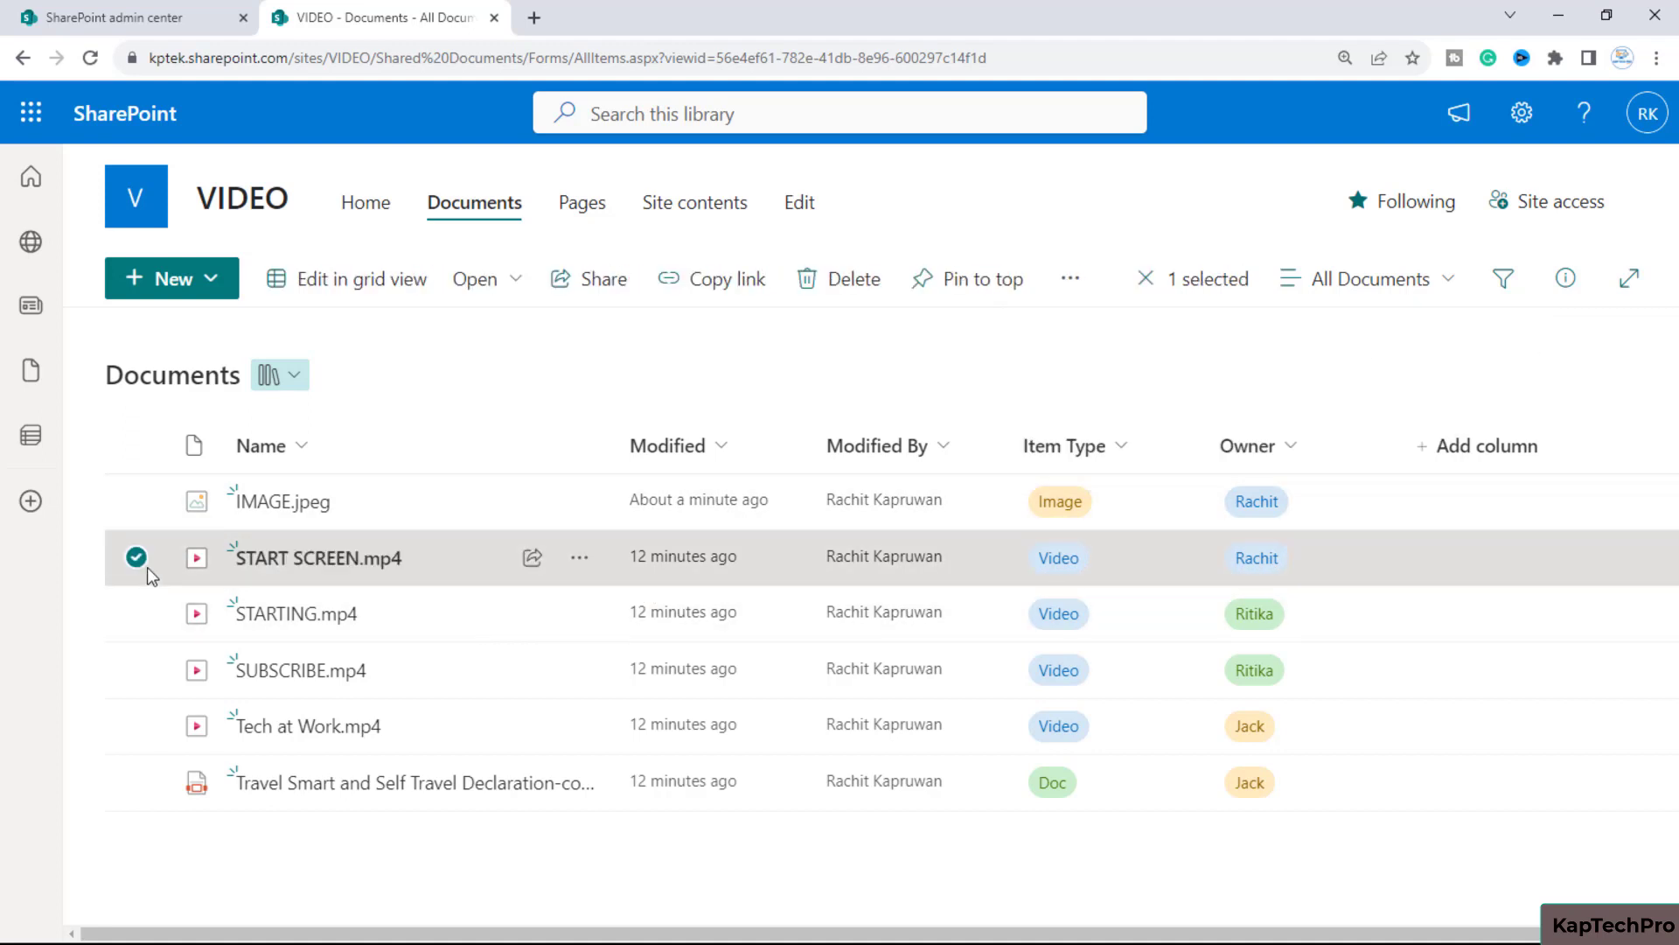
click(1565, 278)
scroll(1496, 645, down, 3)
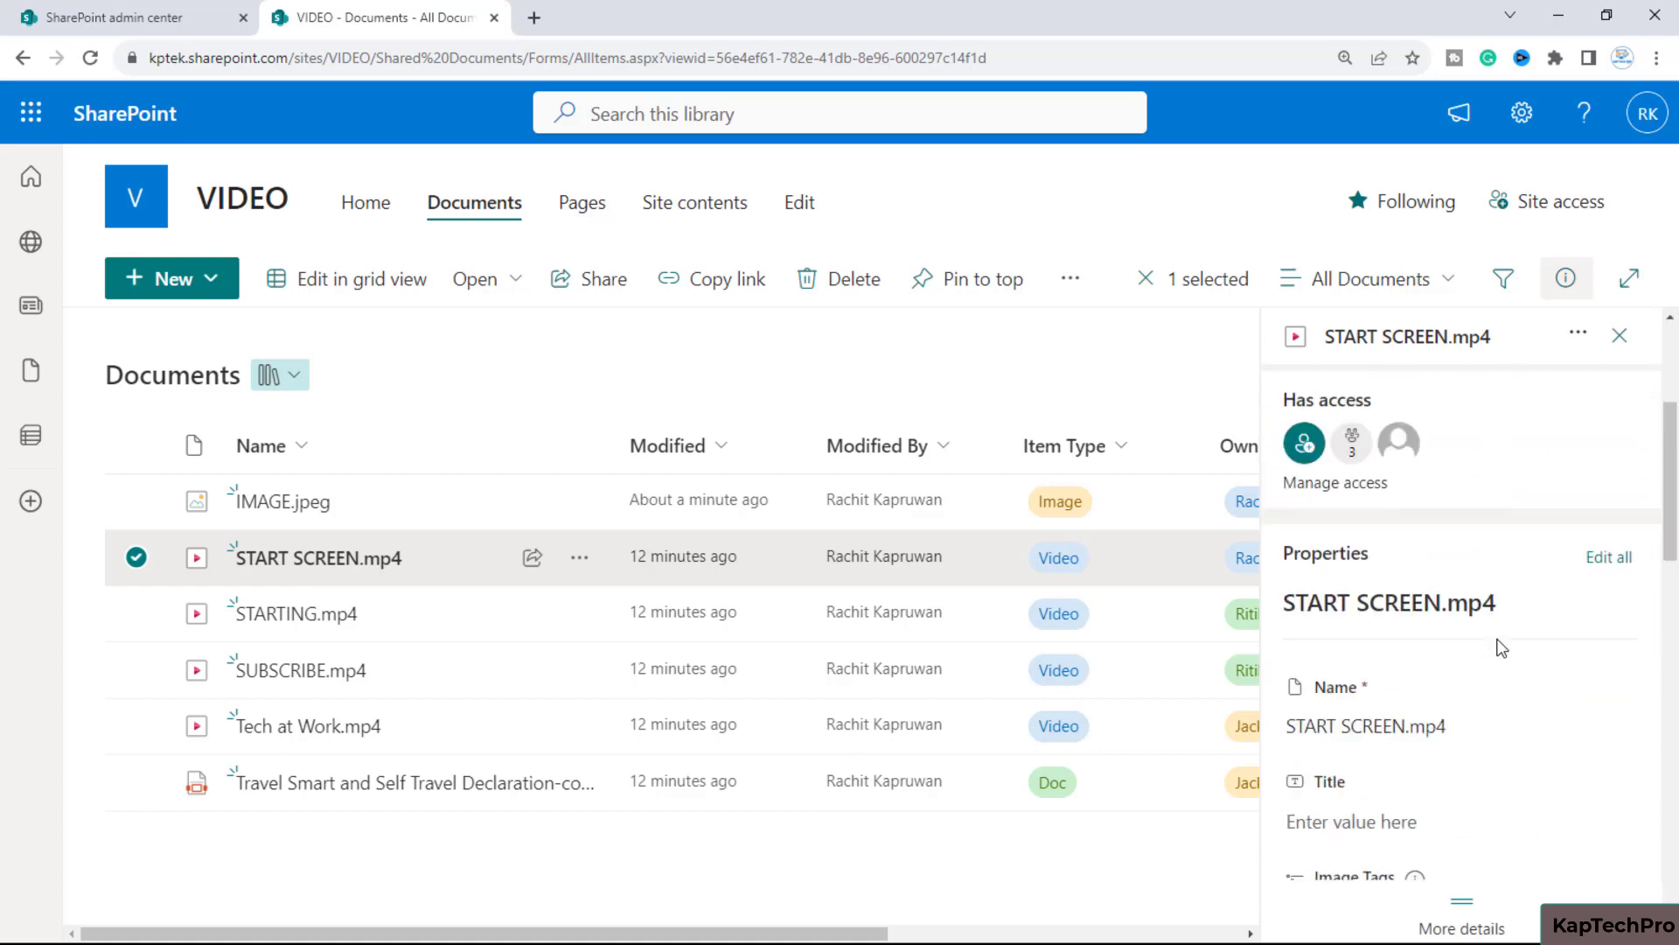
scroll(1501, 648, down, 5)
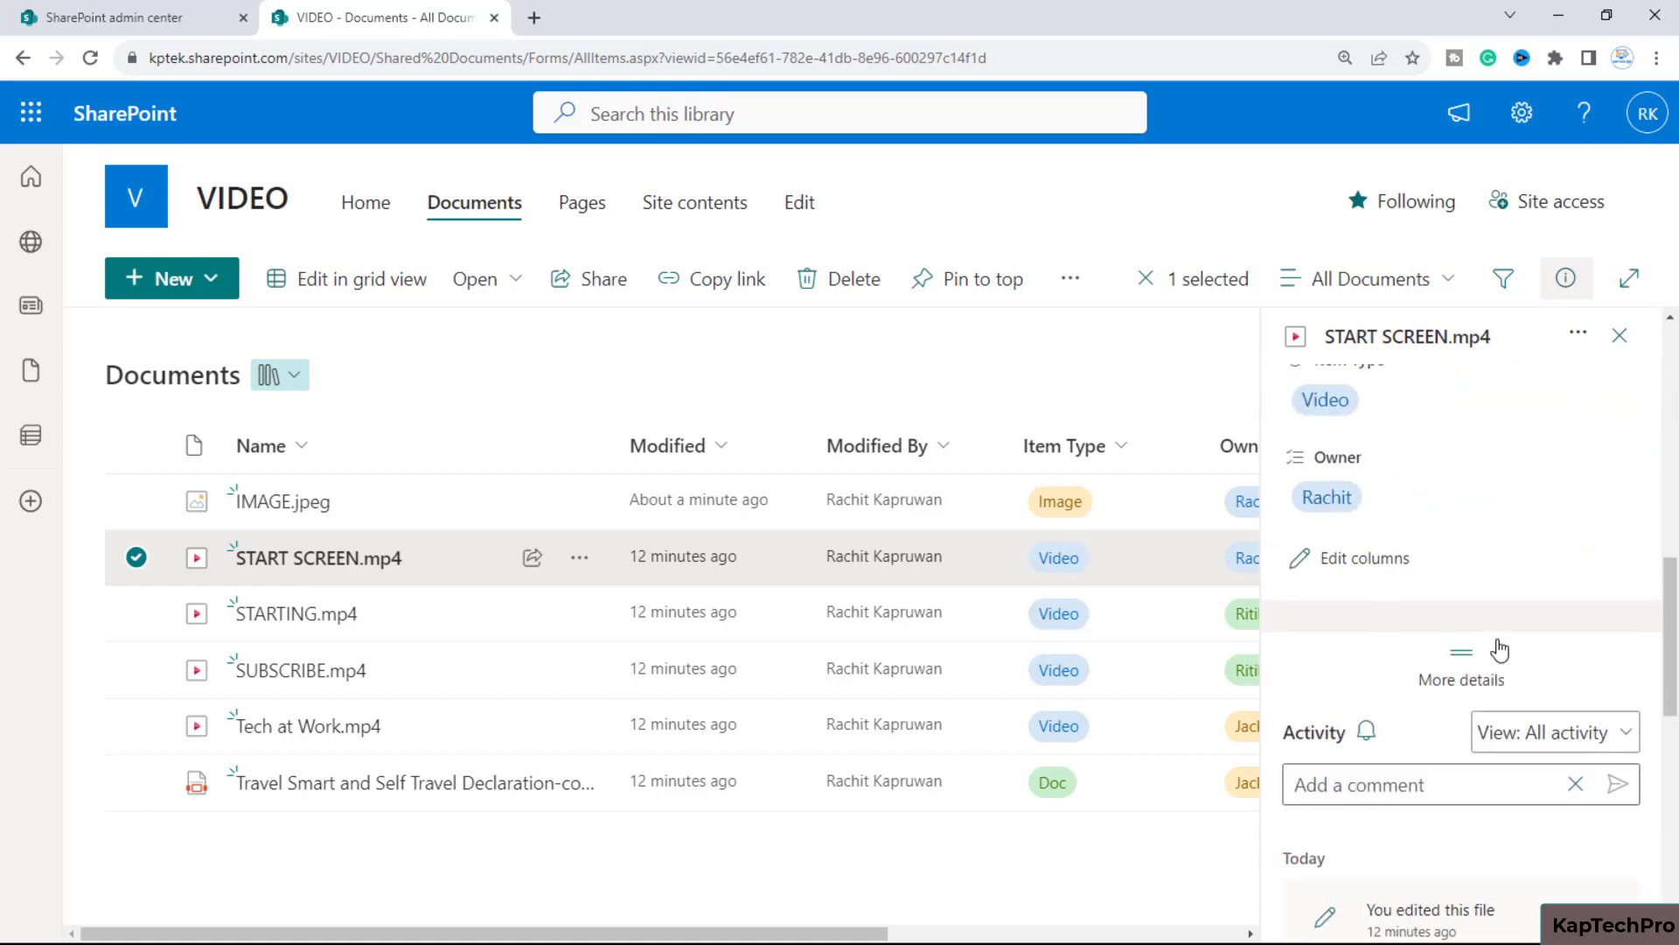
scroll(1496, 650, up, 2)
click(1457, 691)
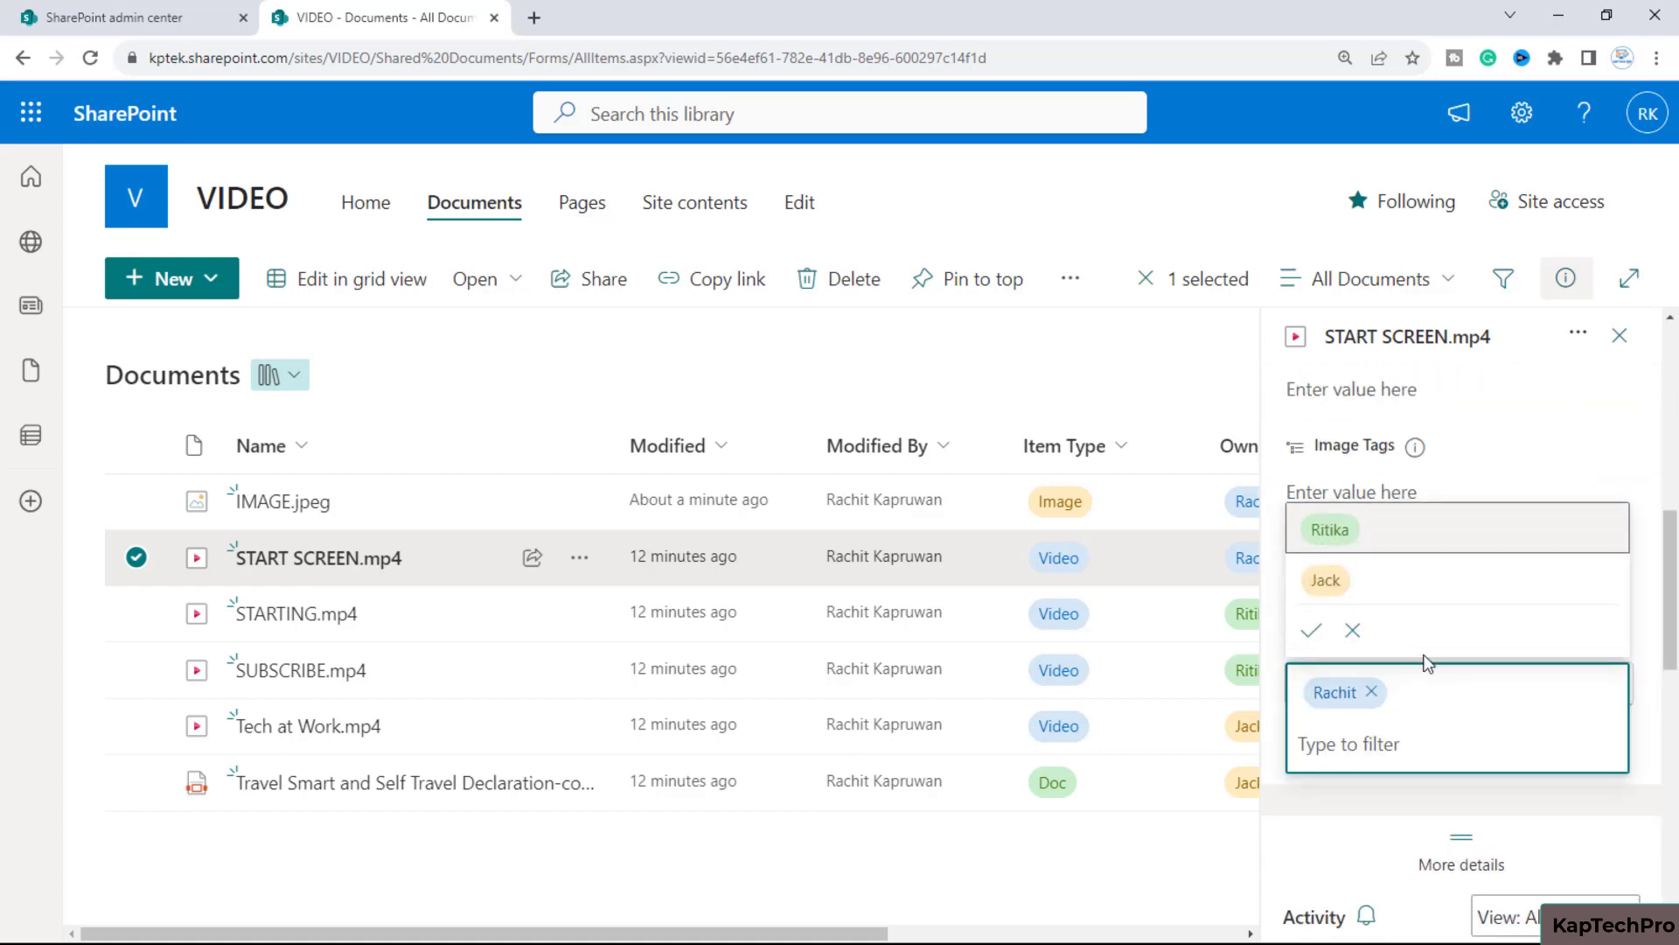
click(1323, 585)
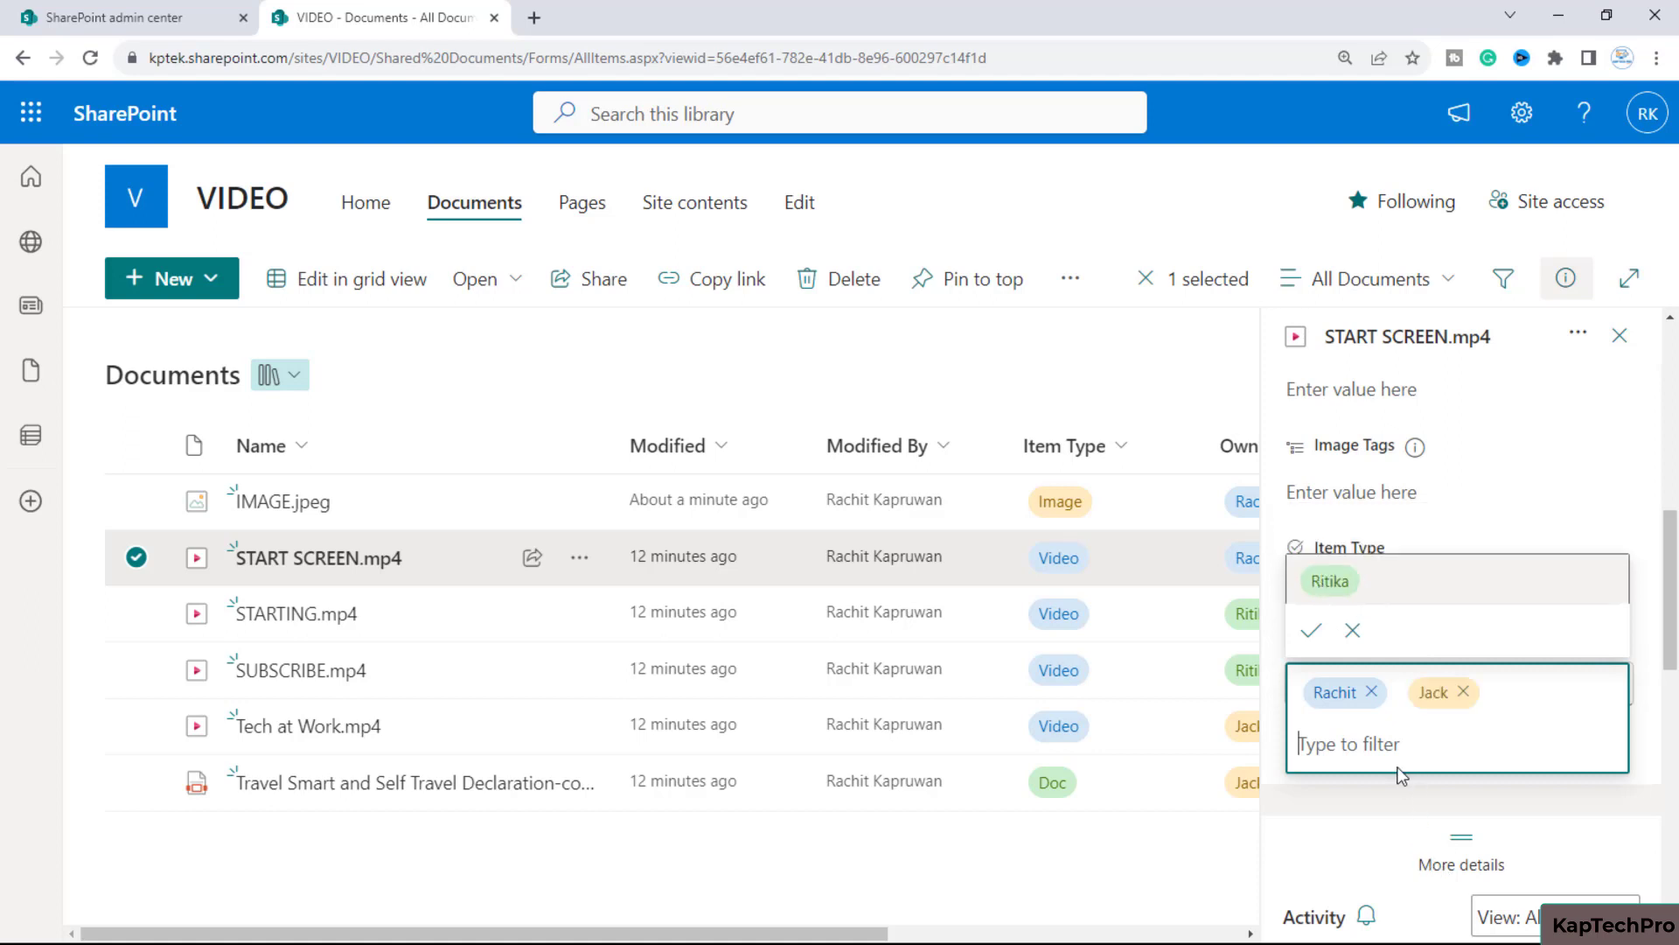
click(1133, 378)
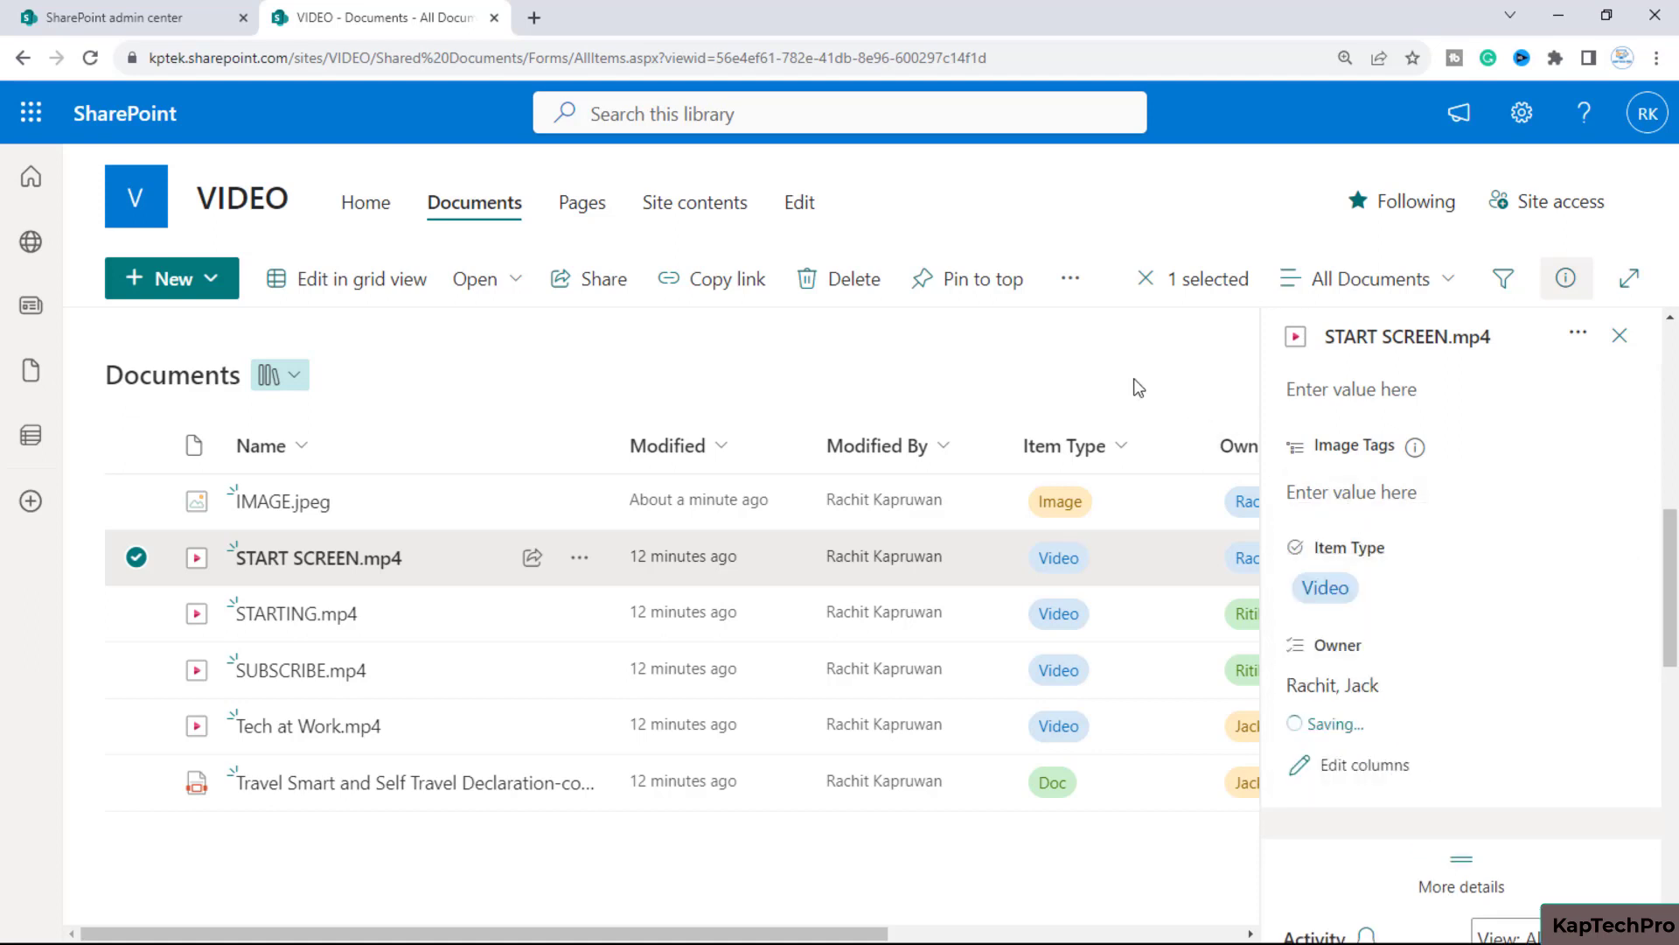
click(1619, 338)
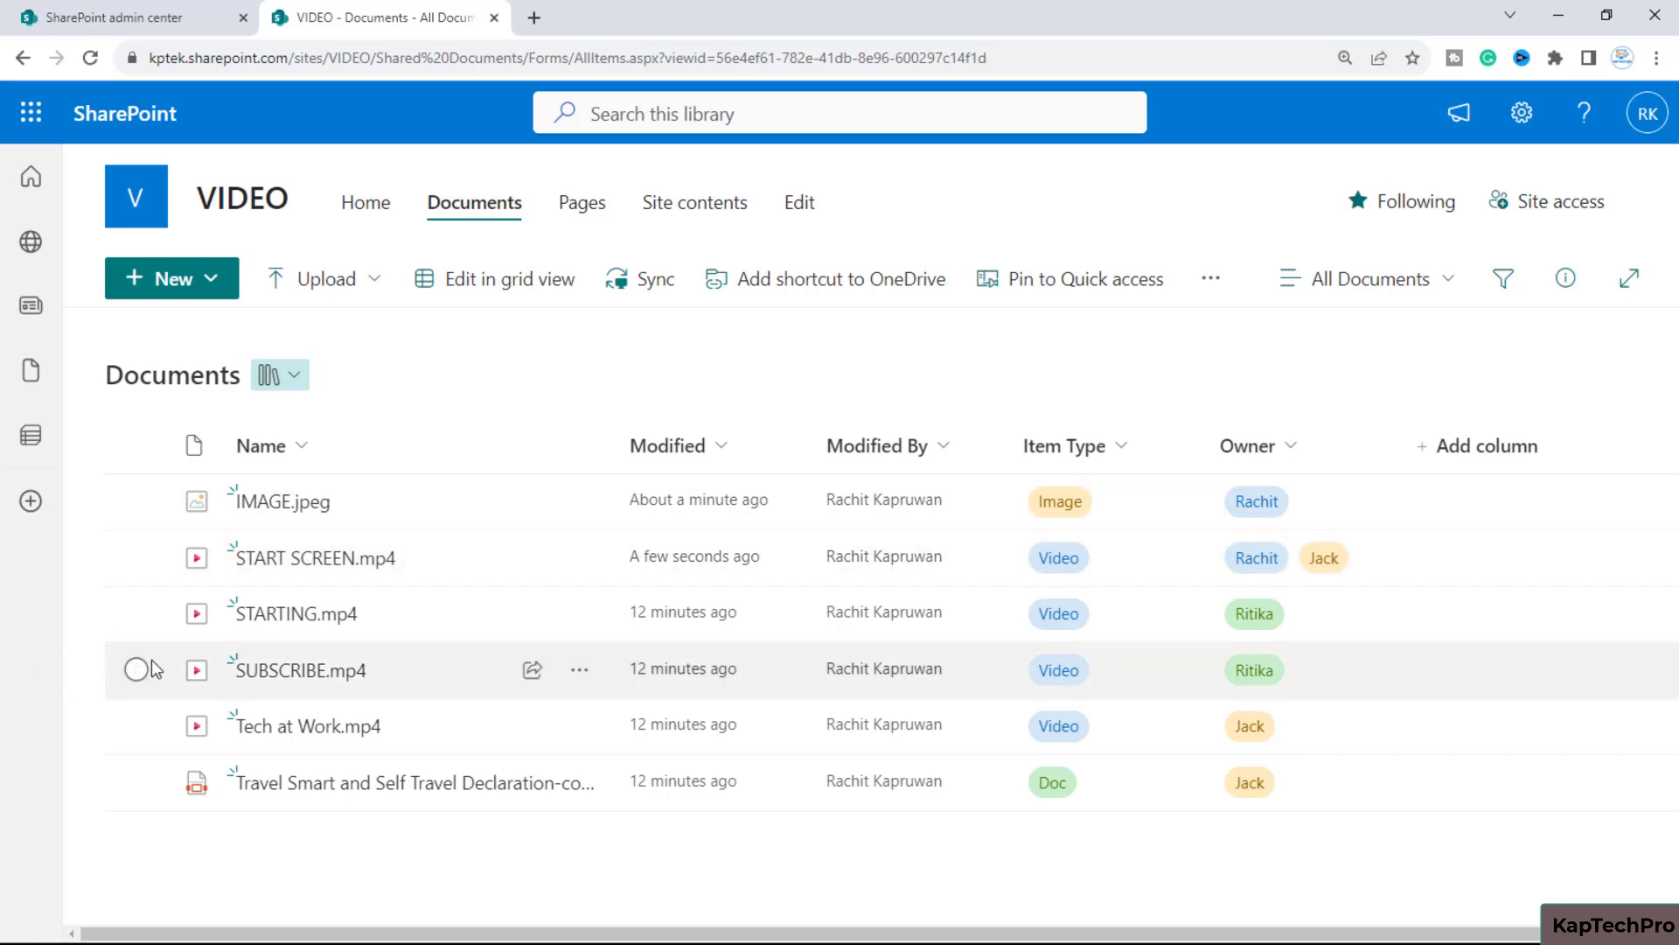
Add the two remaining Owner choices to STARTING.mp4 so it has all three, then deselect it.
click(136, 614)
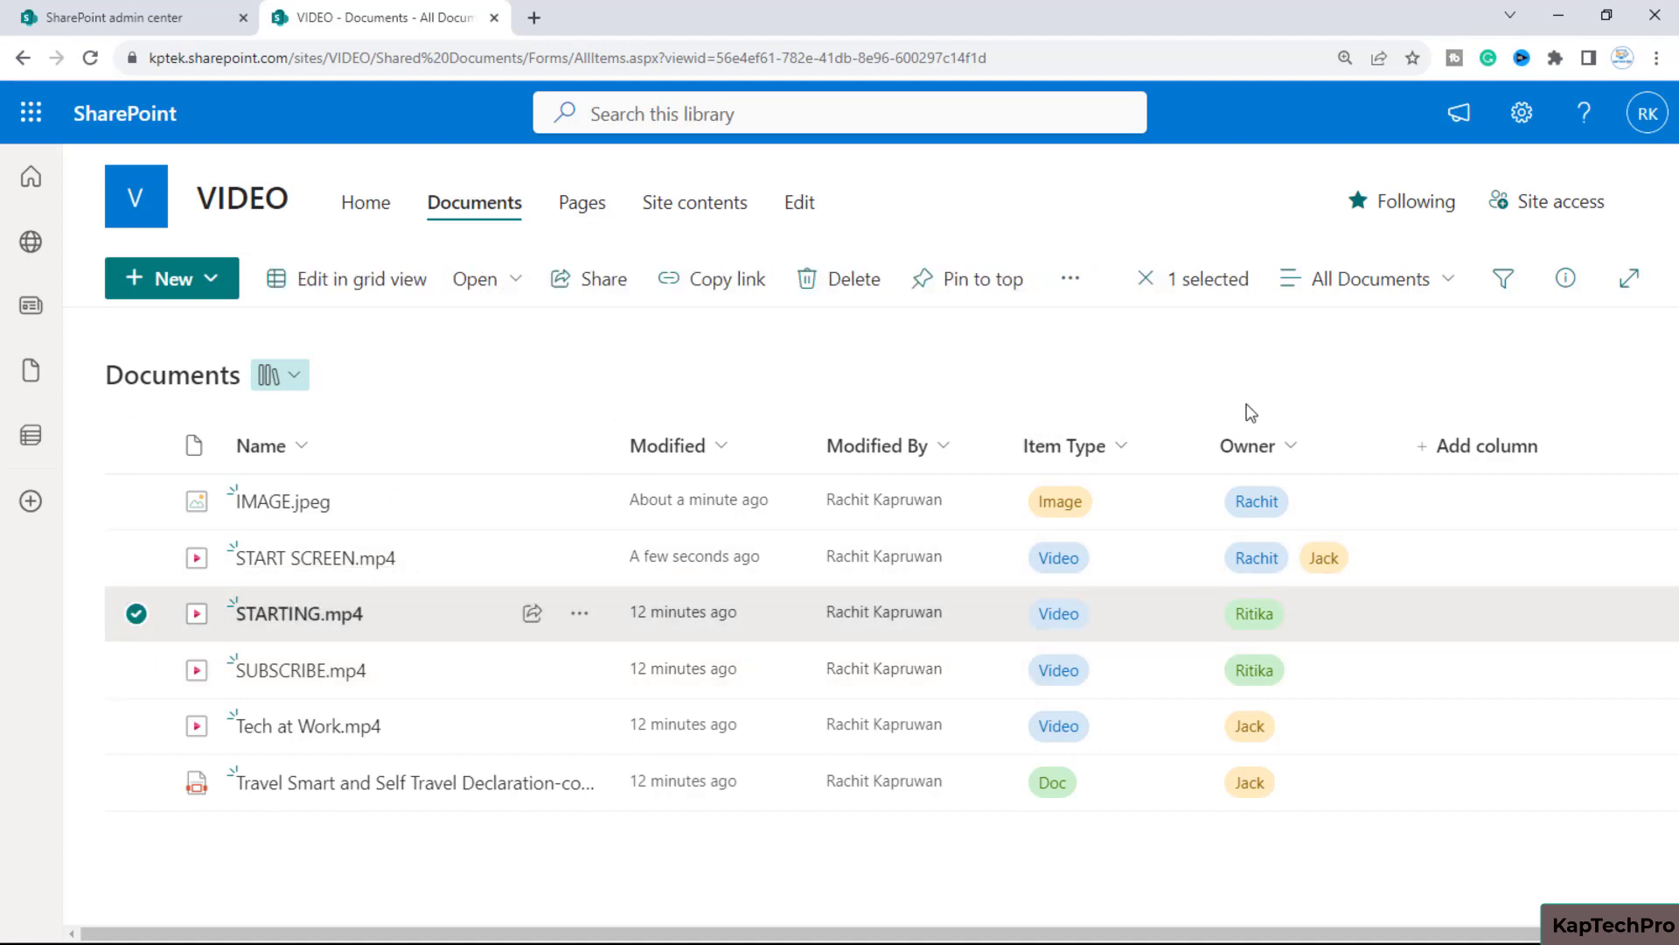
click(1567, 306)
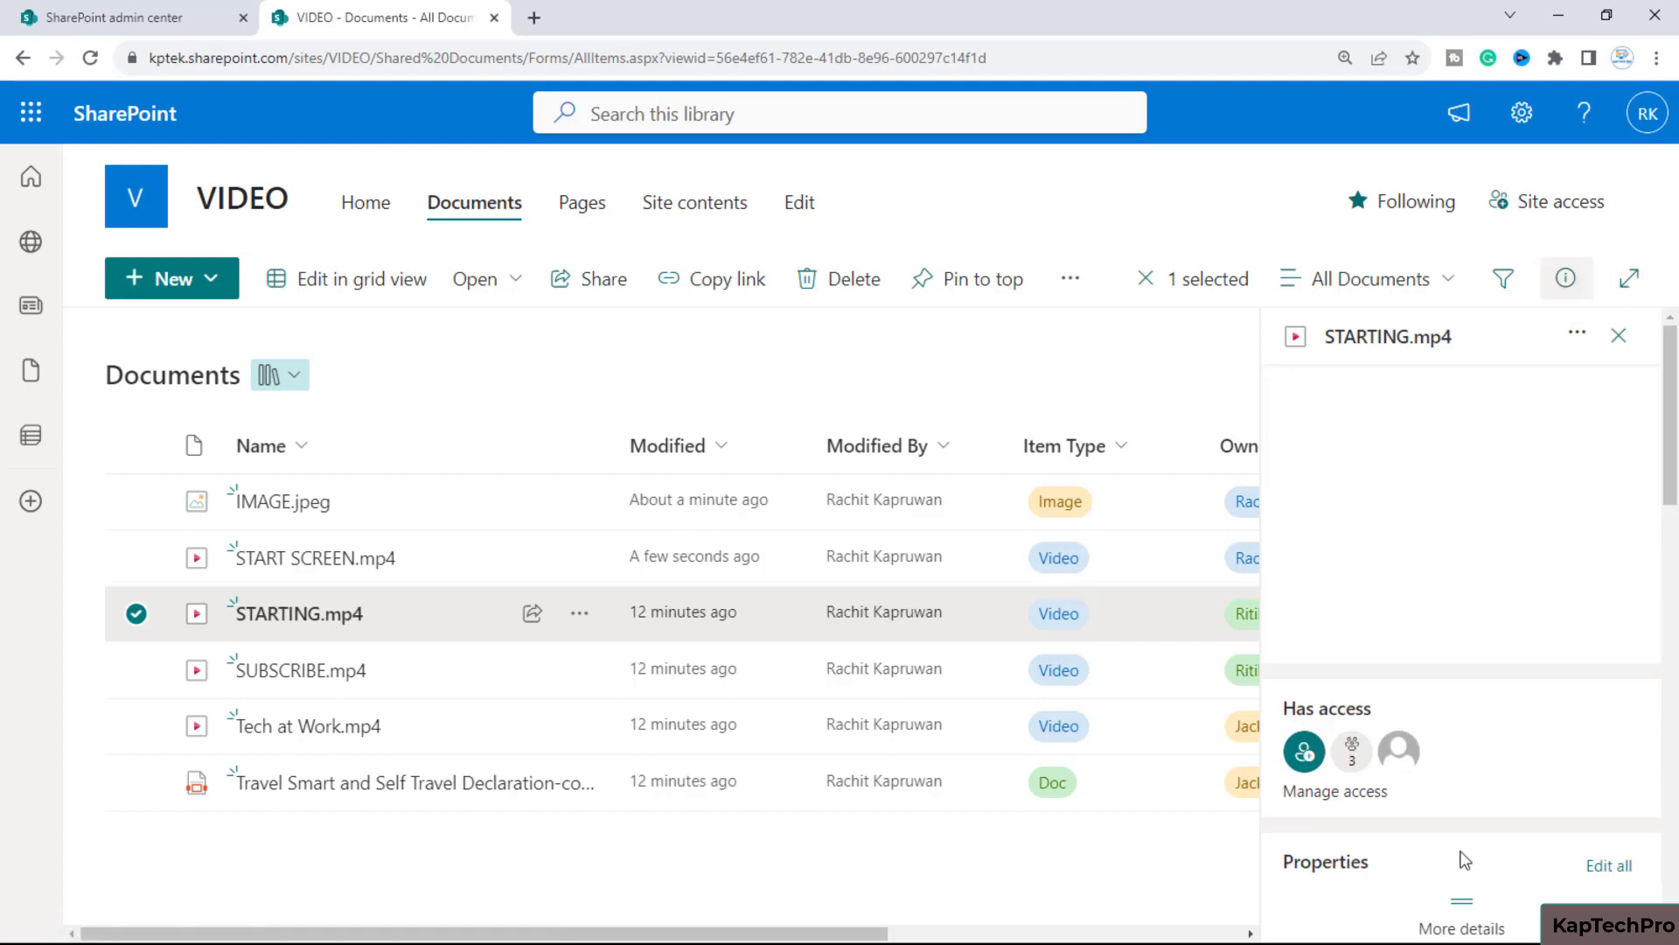
scroll(1461, 862, down, 5)
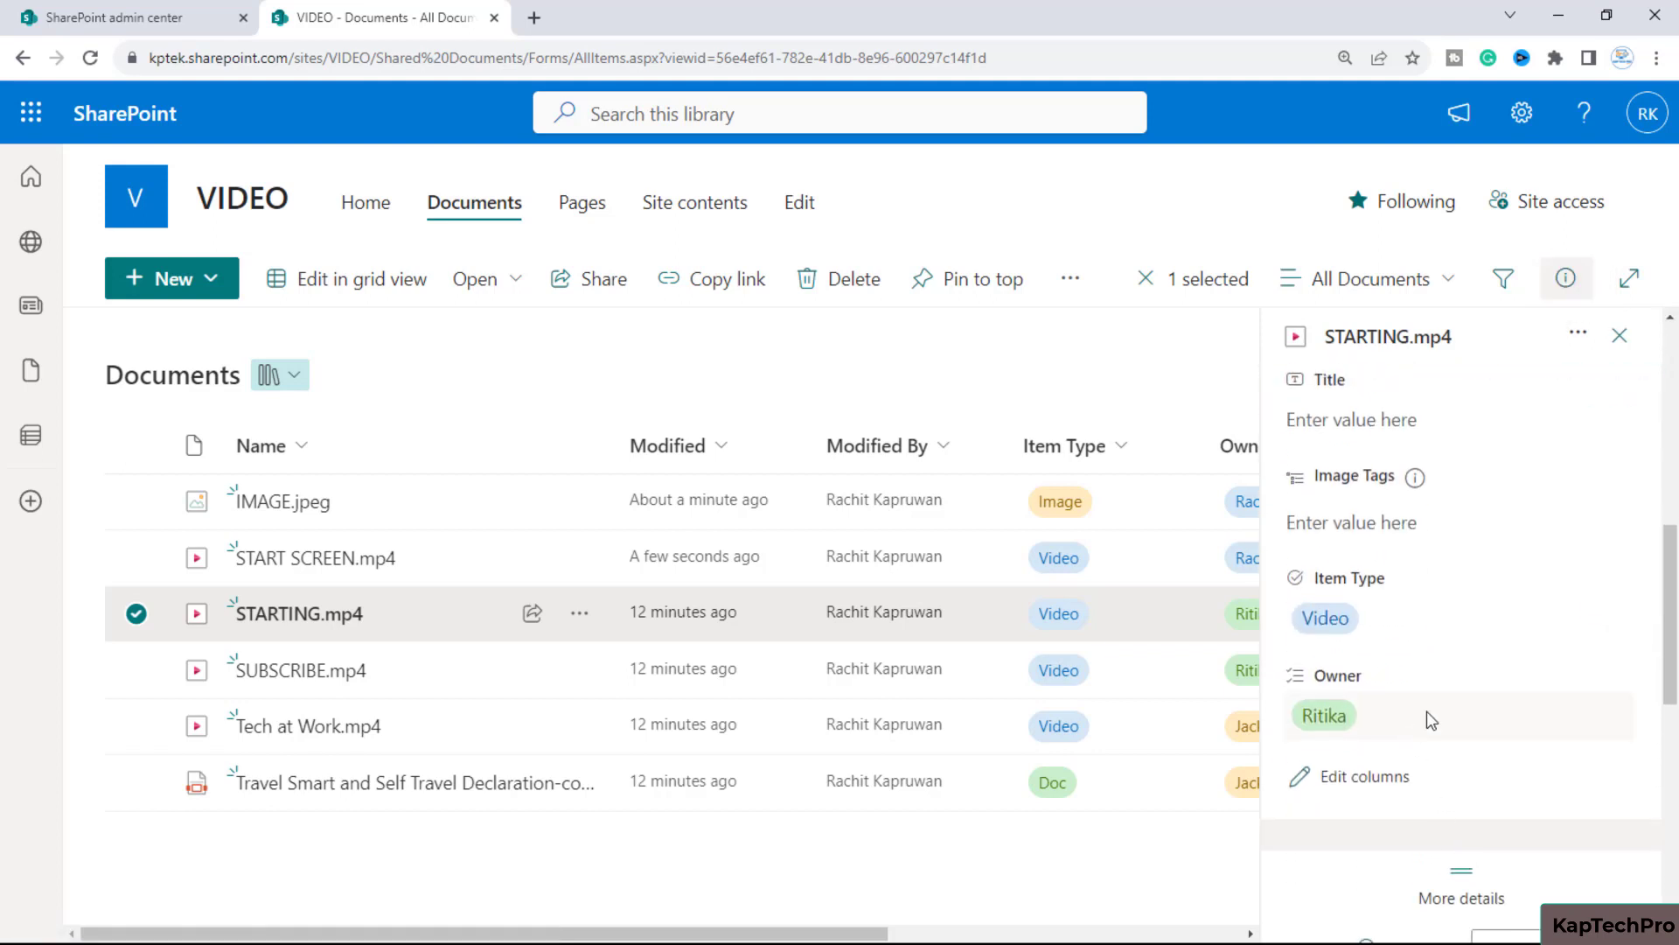
click(1426, 711)
click(1326, 609)
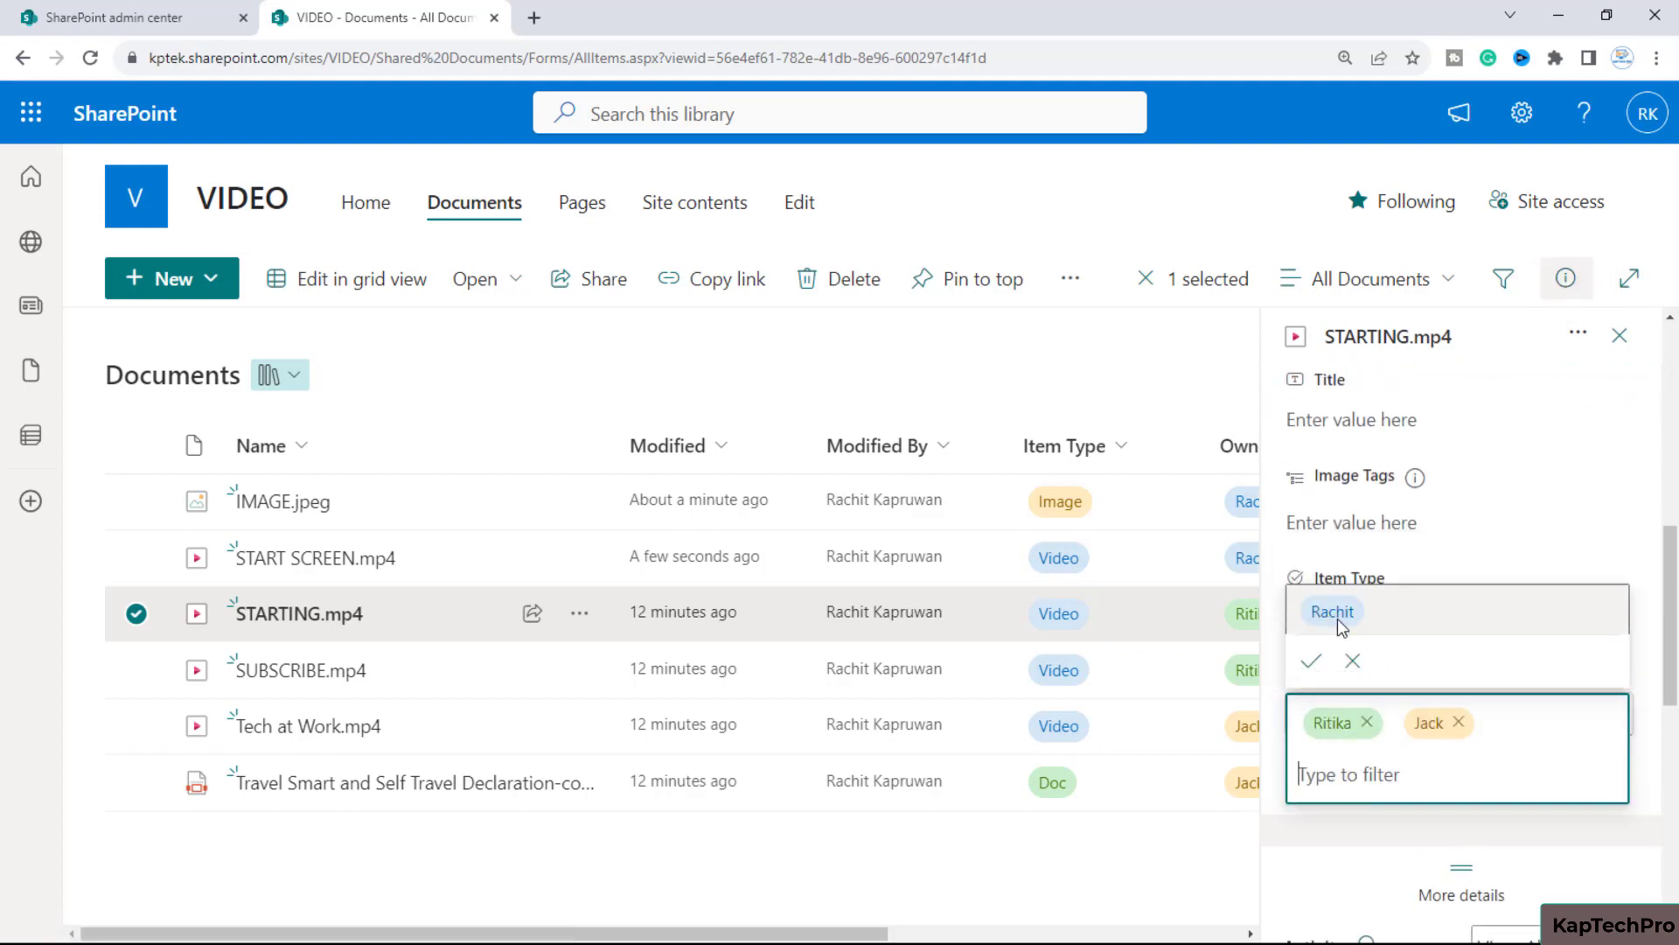
click(1333, 610)
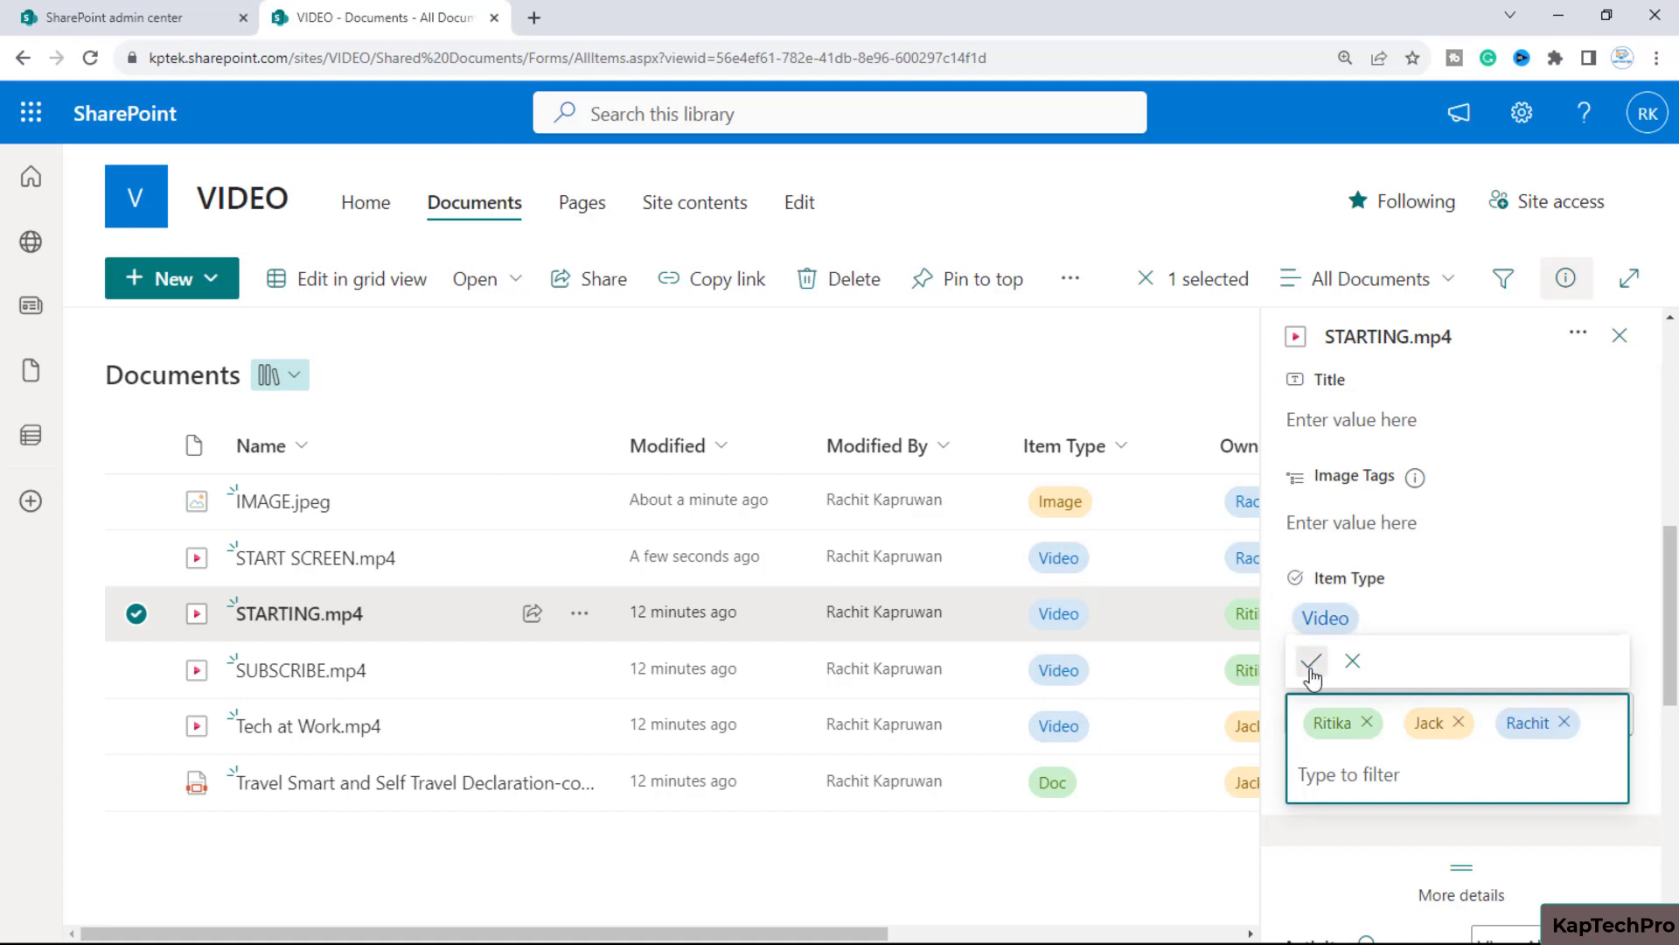
click(1311, 660)
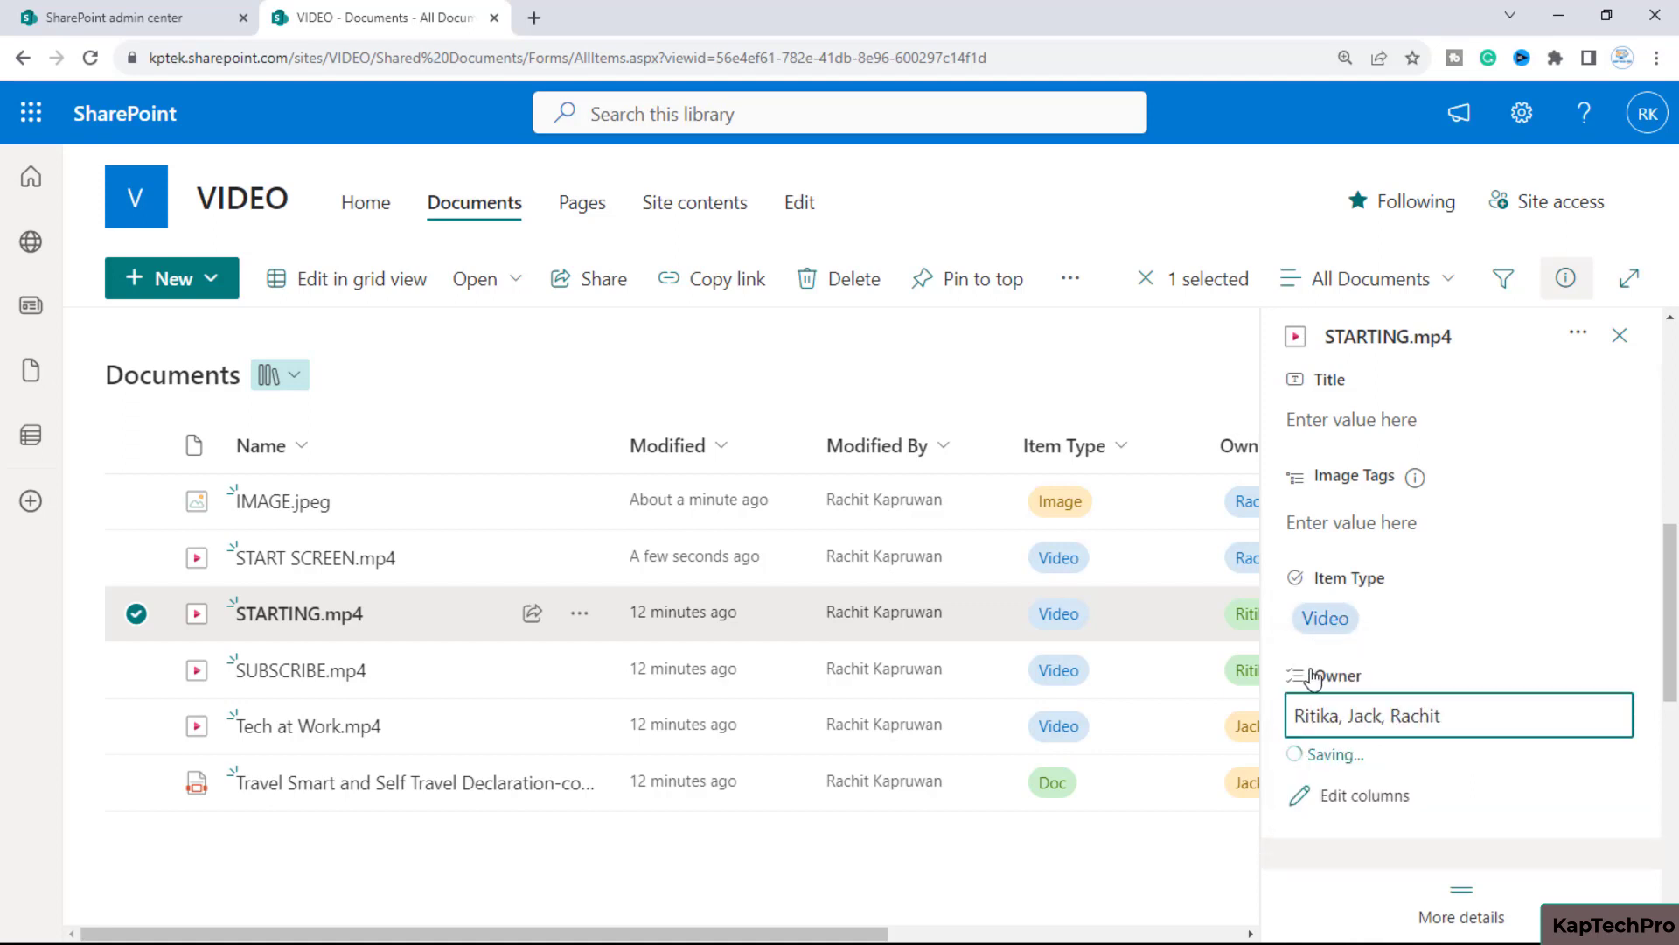
click(1620, 335)
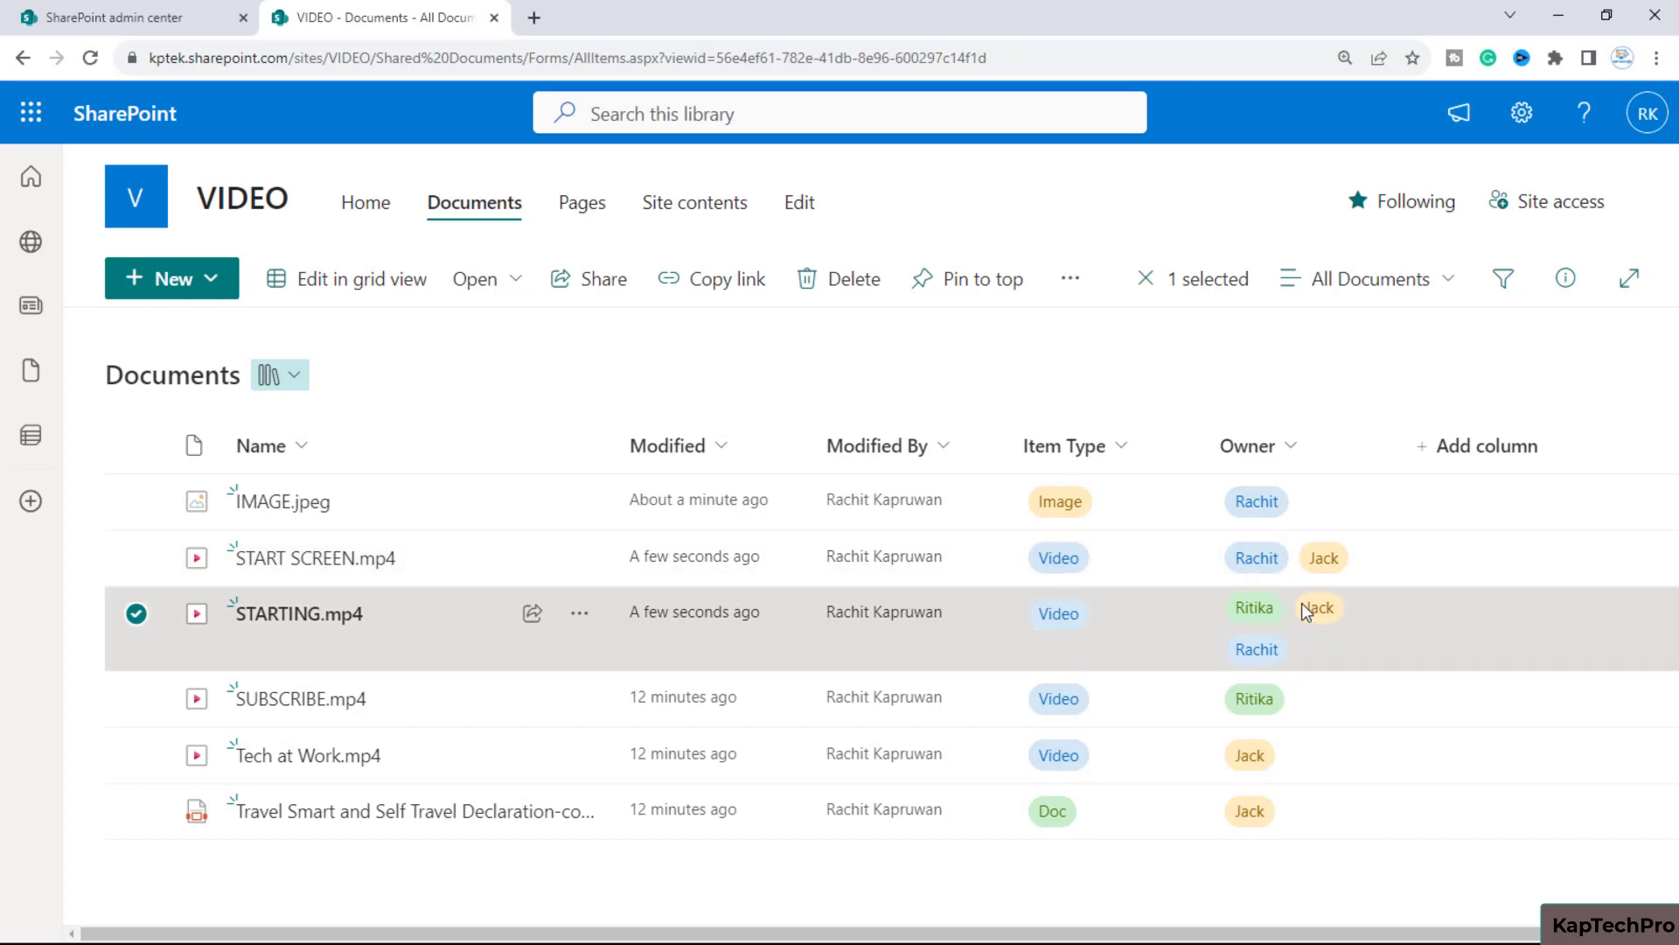
click(136, 614)
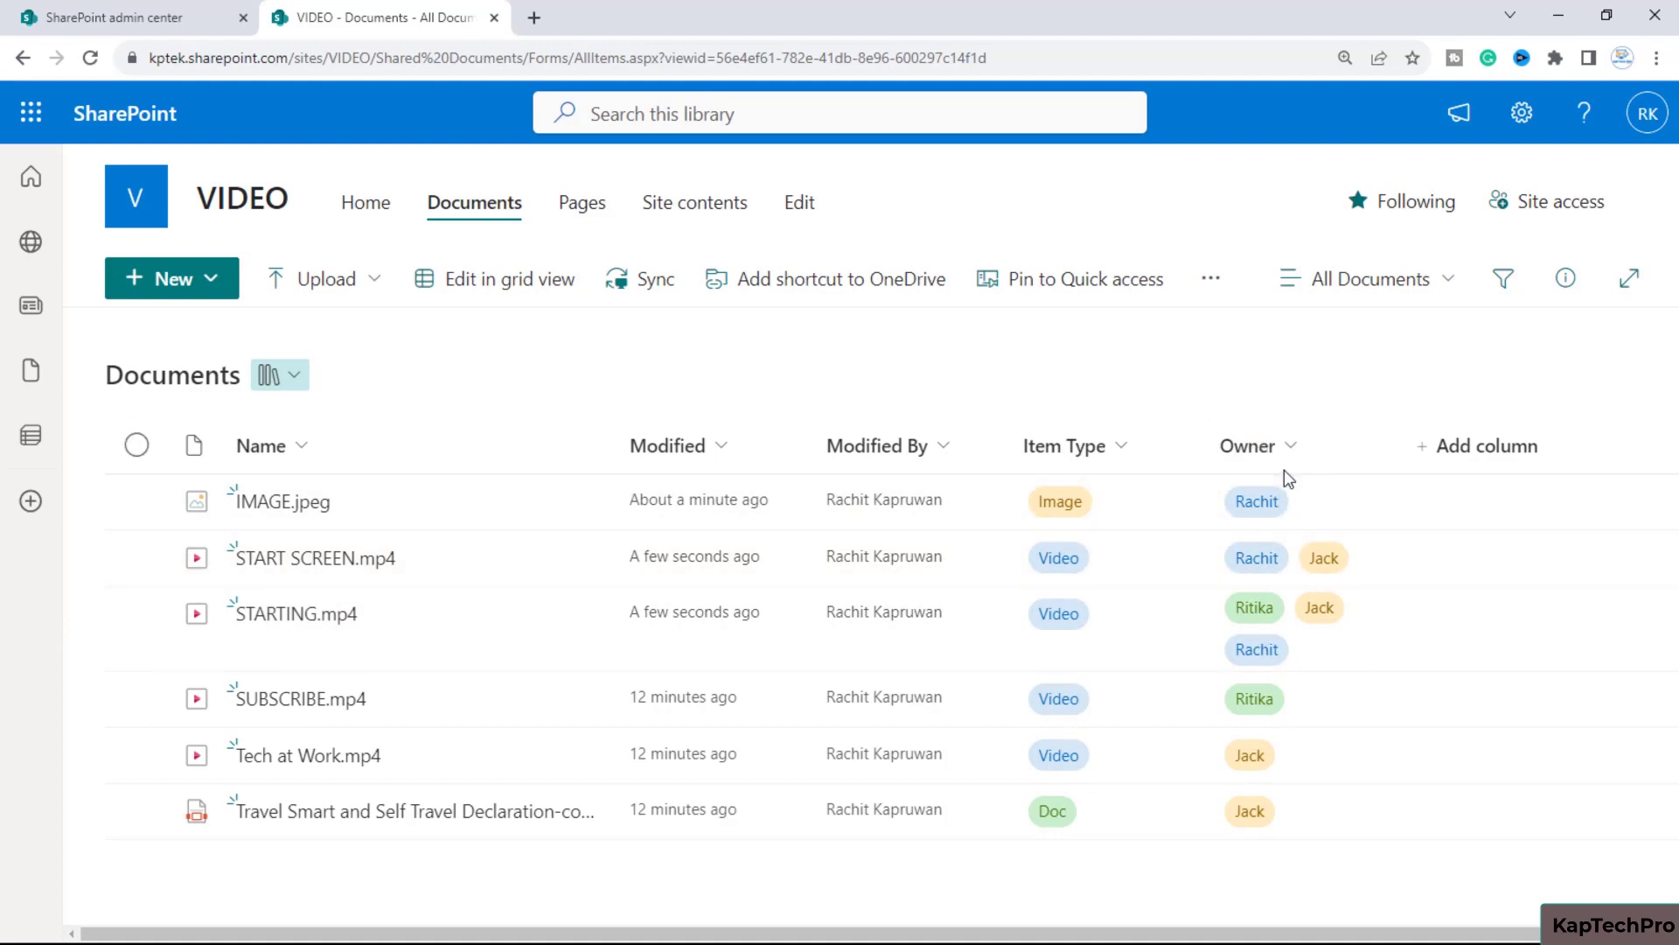
click(1284, 462)
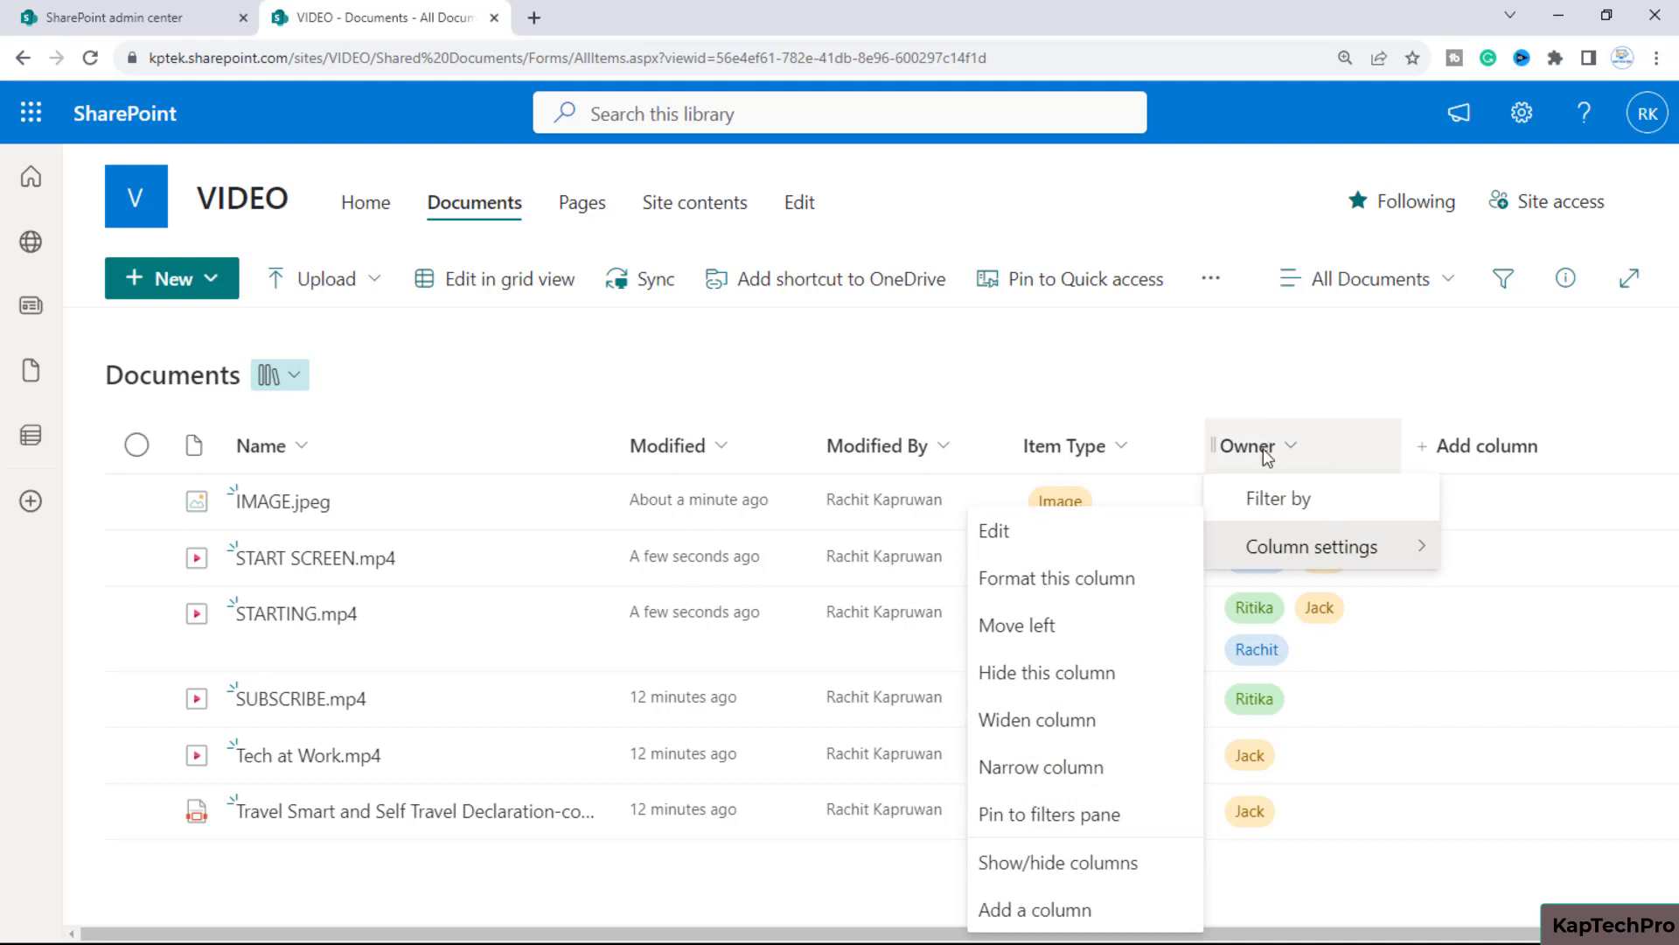
click(1137, 453)
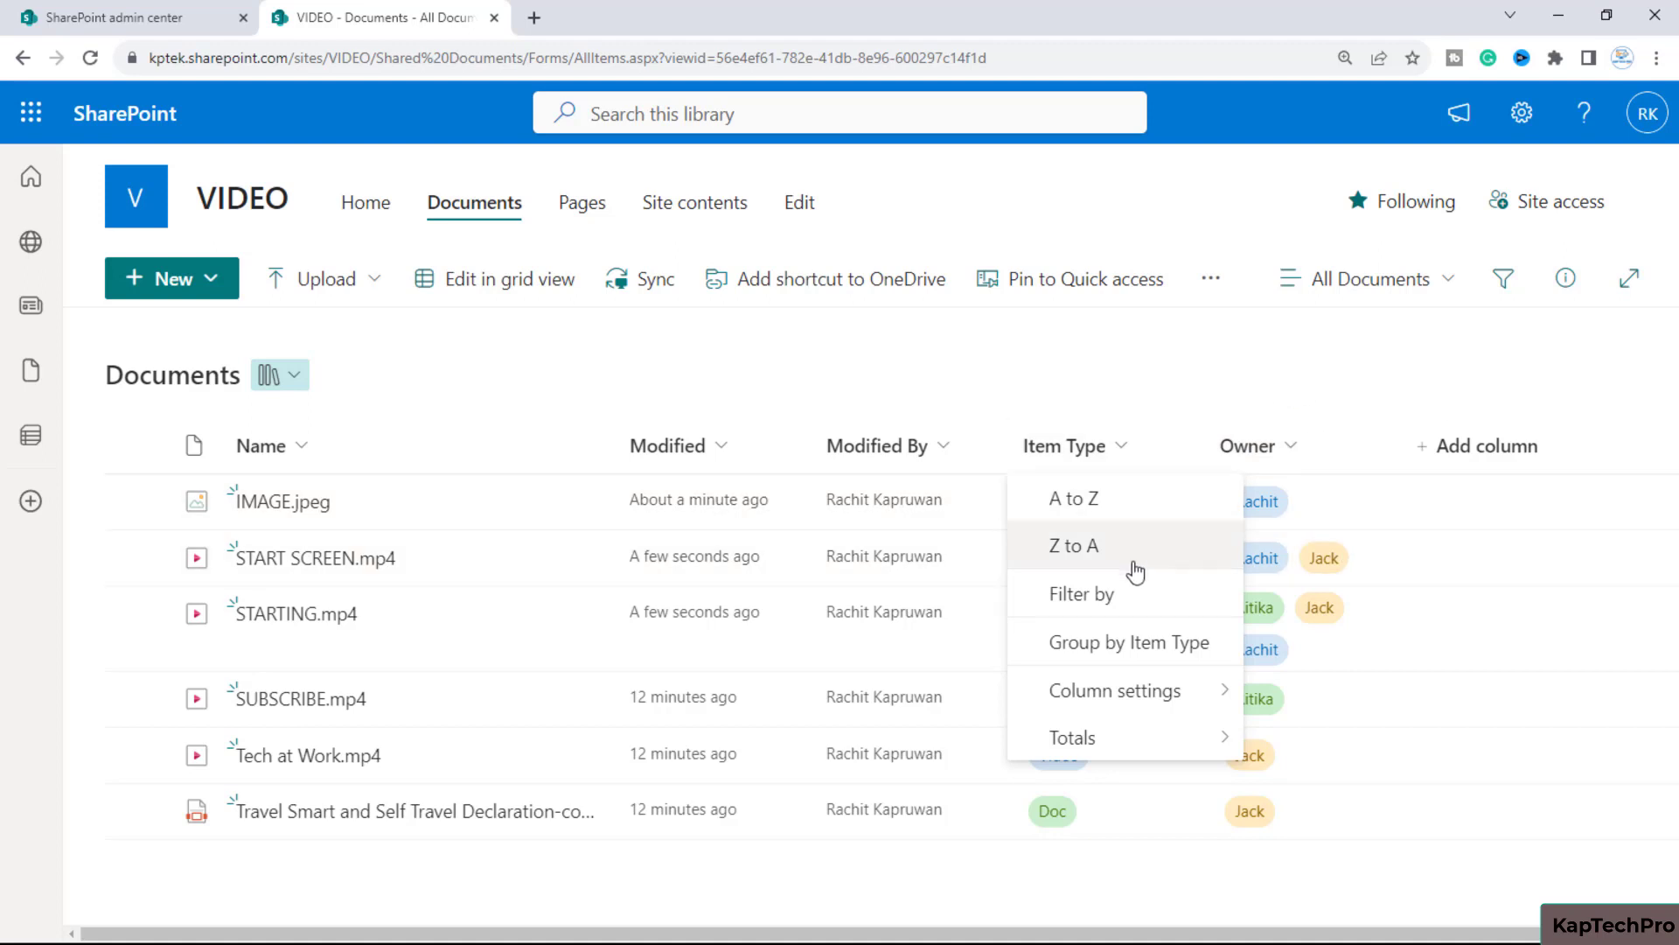
click(1175, 334)
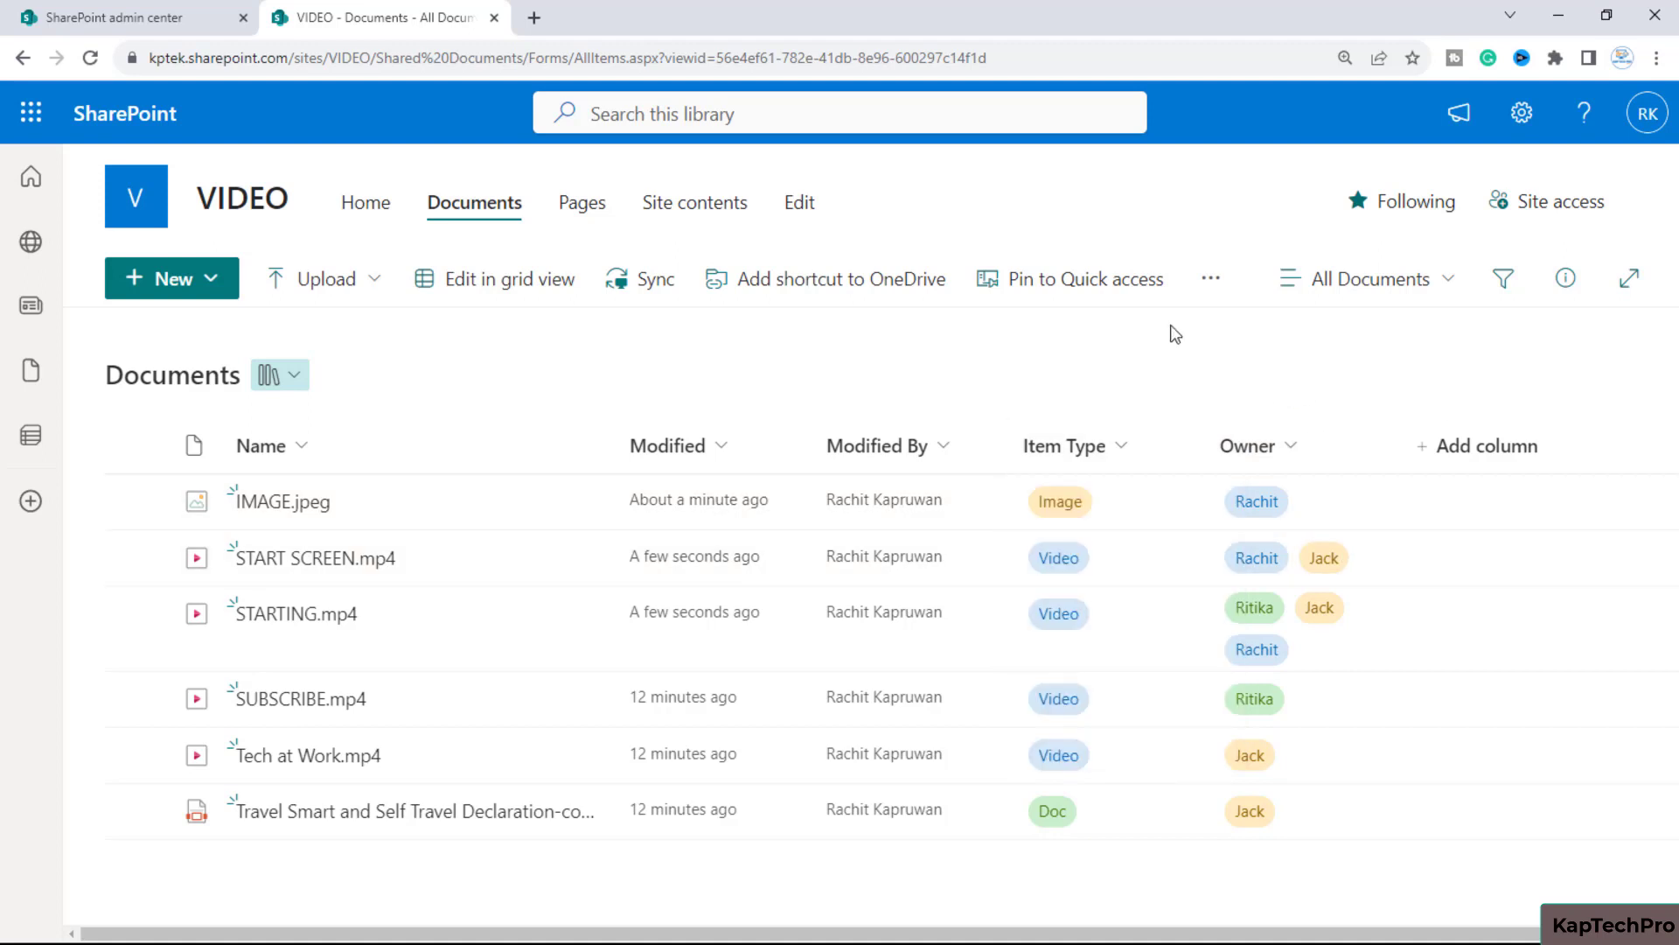